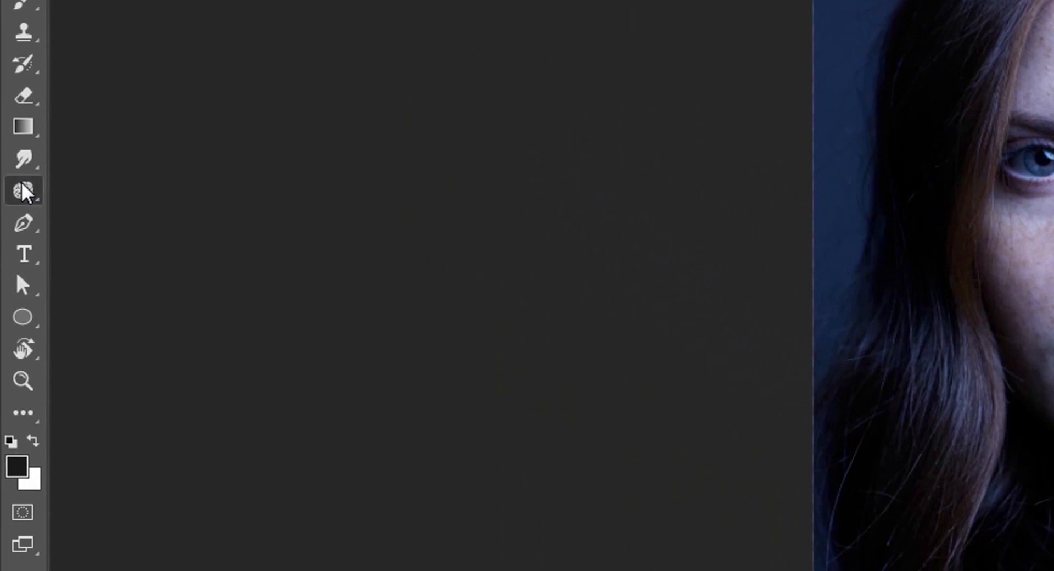
Brighten the skin under both eyes with the Dodge tool in the Highlights range, raising the exposure to 30%.
{"action": "right_click", "coordinate": [21, 189]}
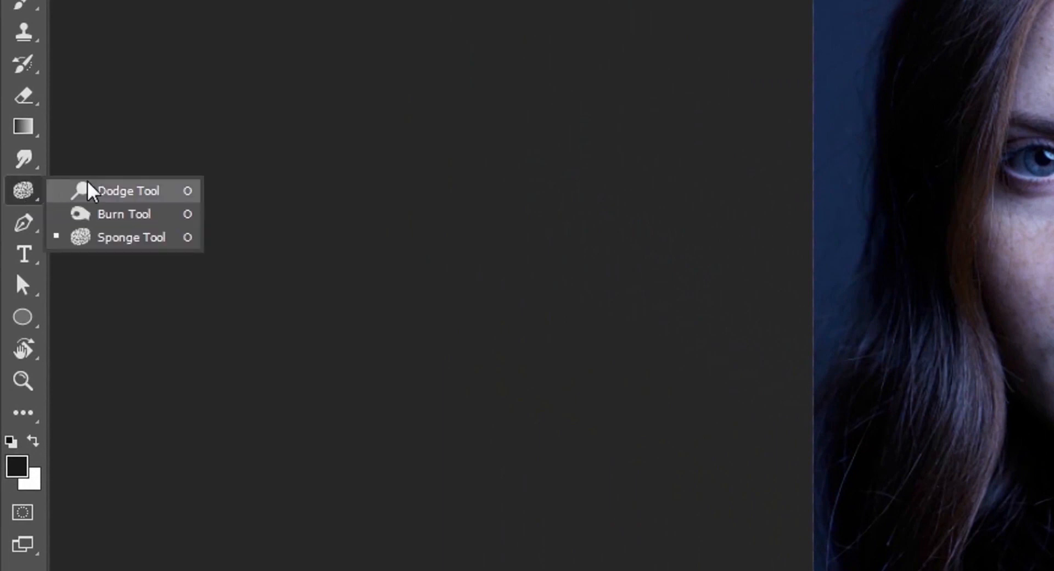
{"action": "left_click", "coordinate": [175, 191]}
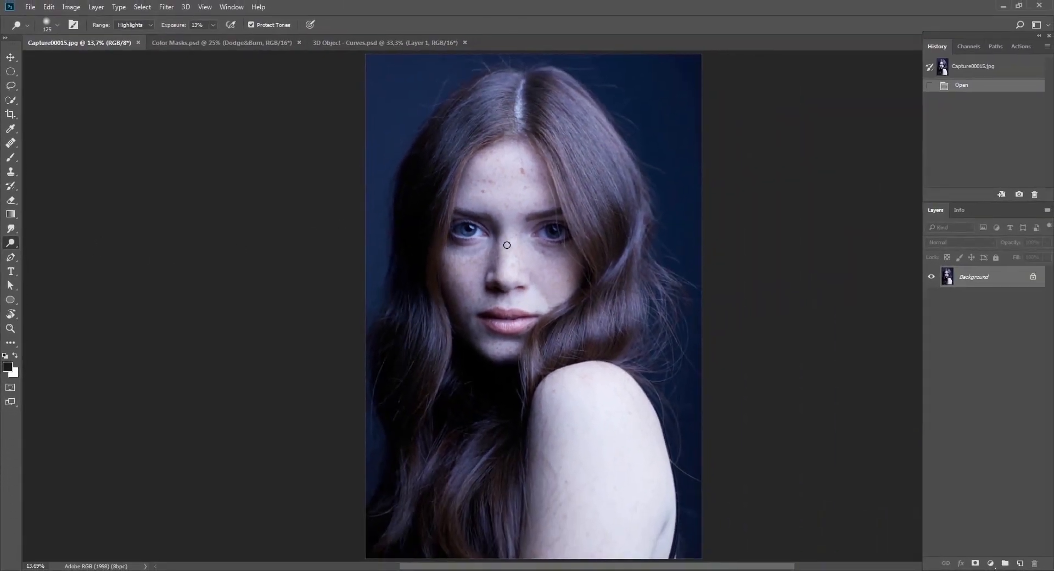
{"action": "left_click_drag", "start_coordinate": [500, 242], "coordinate": [520, 280]}
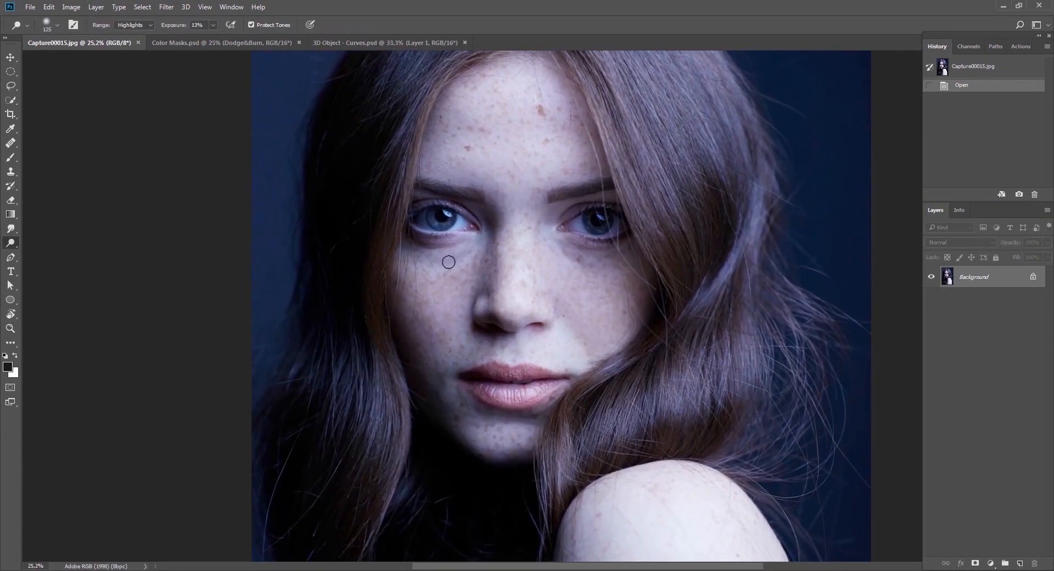
{"action": "mouse_move", "coordinate": [448, 262]}
{"action": "left_mouse_down"}
{"action": "mouse_move", "coordinate": [471, 252]}
{"action": "mouse_move", "coordinate": [439, 267]}
{"action": "mouse_move", "coordinate": [426, 257]}
{"action": "mouse_move", "coordinate": [483, 247]}
{"action": "left_mouse_up"}
{"action": "key", "text": "3"}
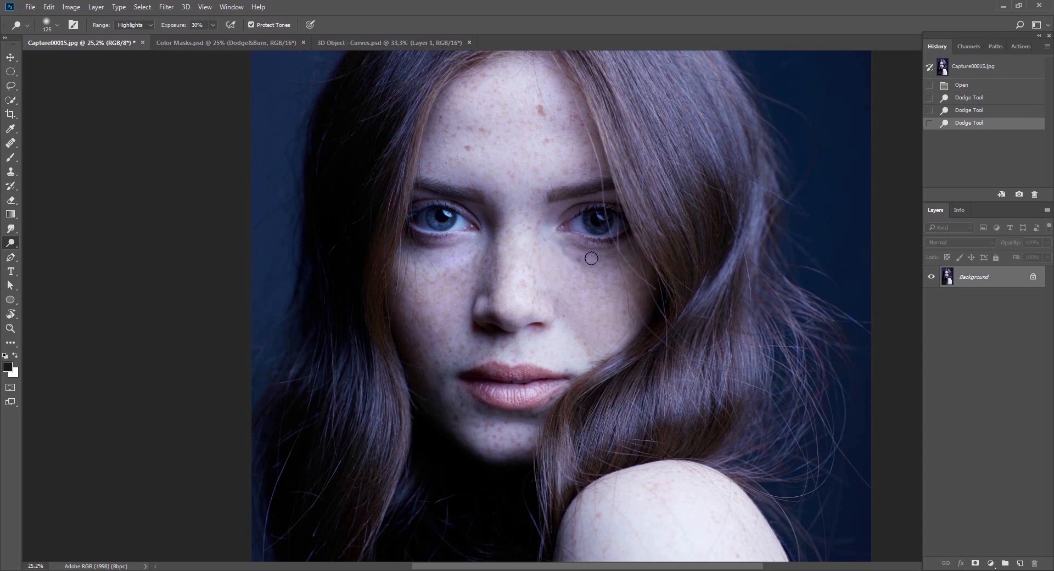
{"action": "left_click", "coordinate": [591, 258]}
{"action": "left_click", "coordinate": [569, 259]}
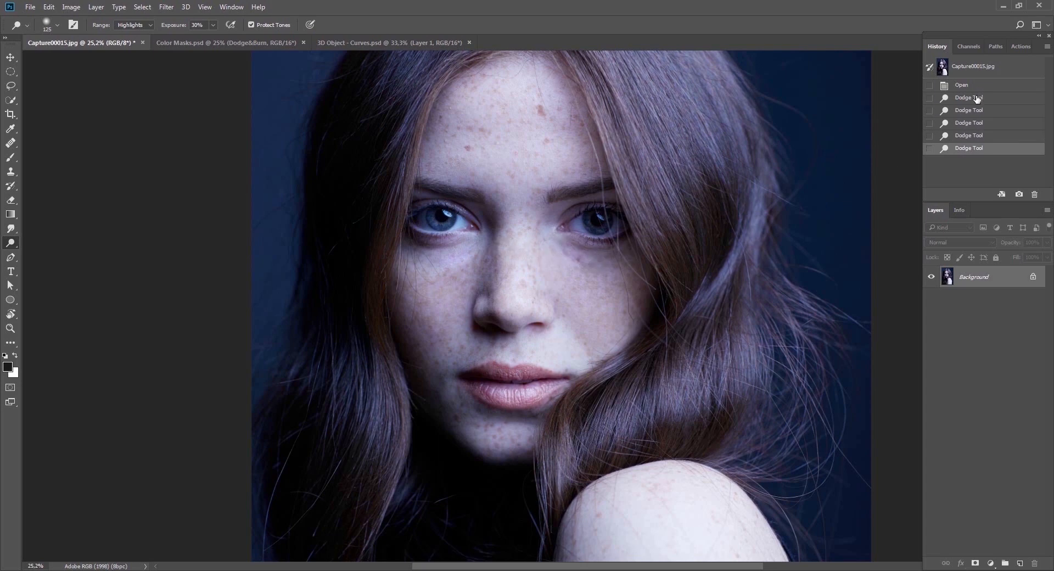
Step back to the second dodge stroke in the history and set the Dodge tool to Midtones at 15% exposure.
{"action": "left_click", "coordinate": [969, 110]}
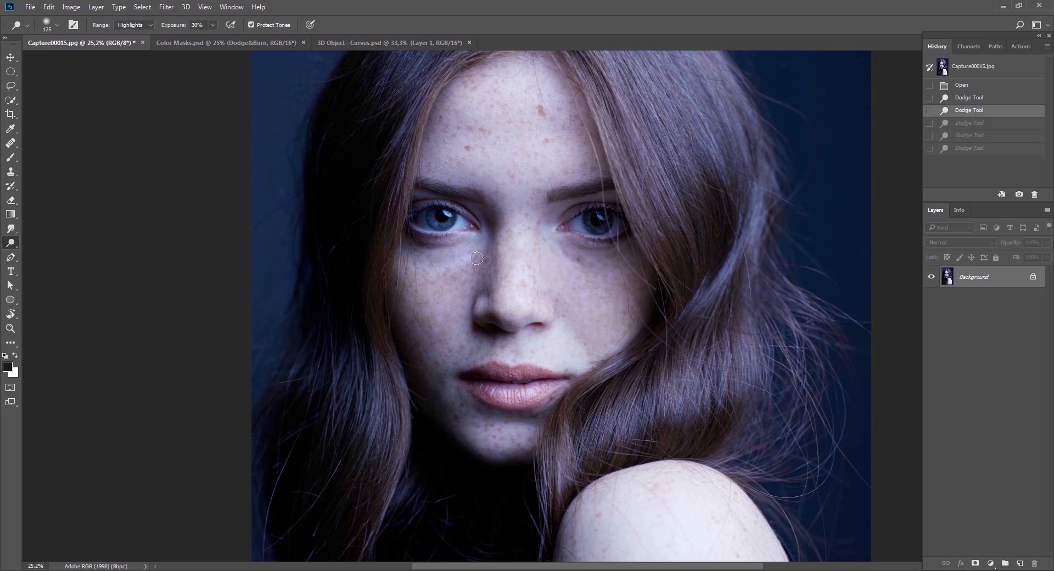
{"action": "left_click_drag", "start_coordinate": [176, 24], "coordinate": [174, 24]}
{"action": "left_click", "coordinate": [135, 39]}
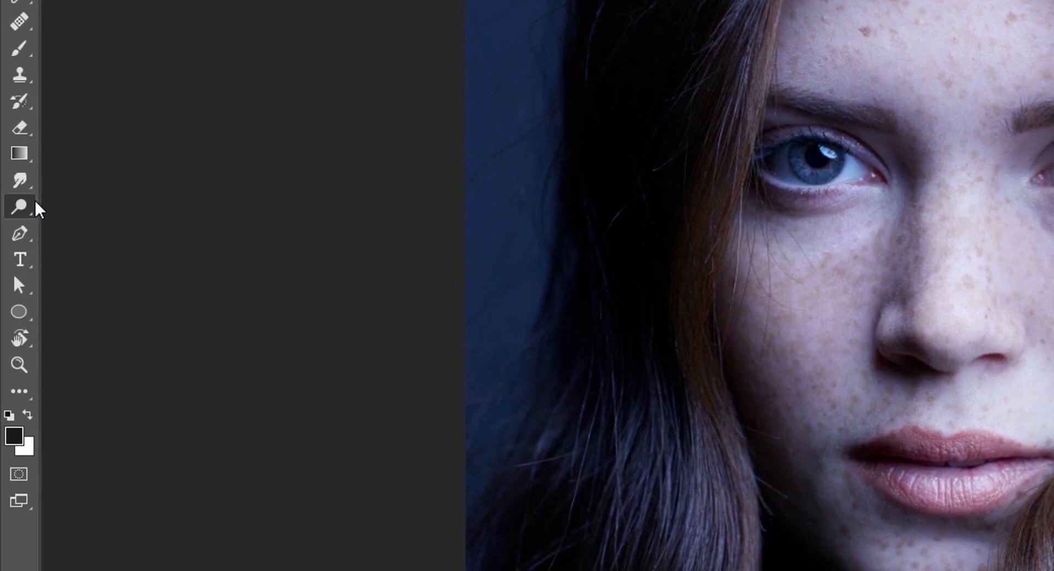
Darken the shadowed side of the nose with the Burn tool in the Shadows range at 30% exposure, and undo the stroke.
{"action": "right_click", "coordinate": [14, 244]}
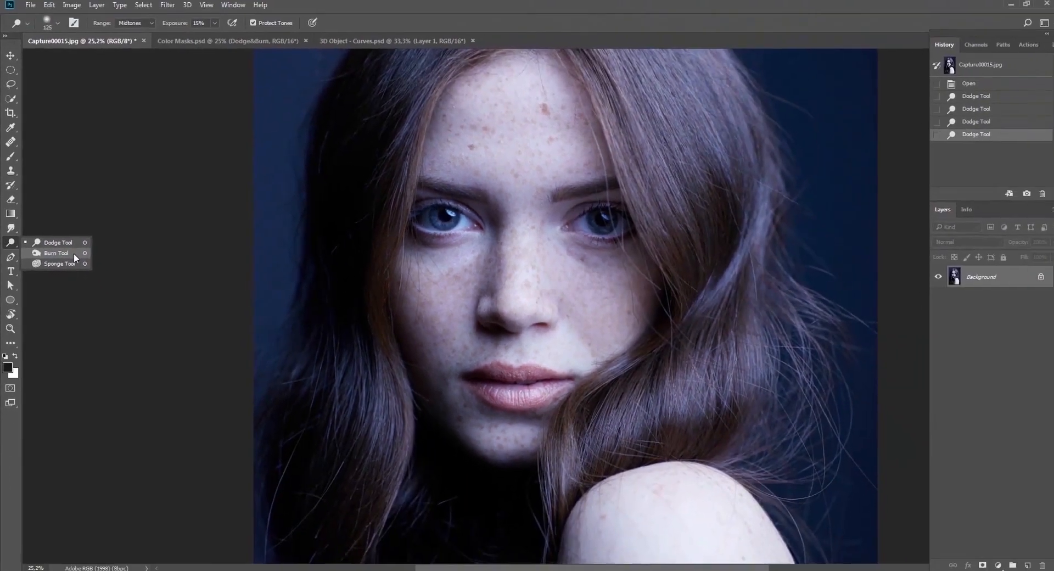
{"action": "left_click", "coordinate": [103, 226]}
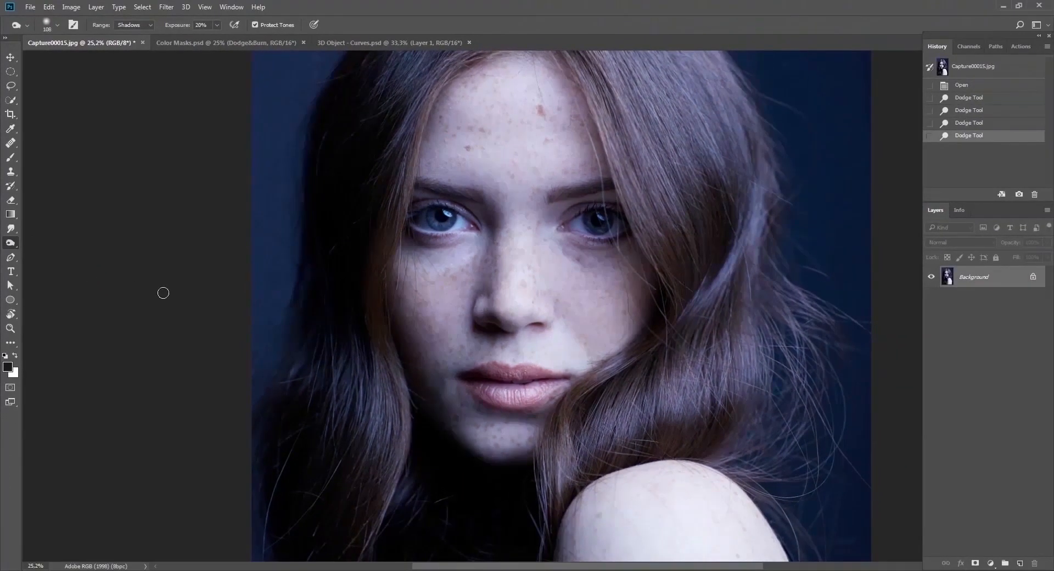
{"action": "mouse_move", "coordinate": [489, 260]}
{"action": "left_mouse_down"}
{"action": "mouse_move", "coordinate": [481, 282]}
{"action": "mouse_move", "coordinate": [502, 267]}
{"action": "mouse_move", "coordinate": [499, 295]}
{"action": "left_mouse_up"}
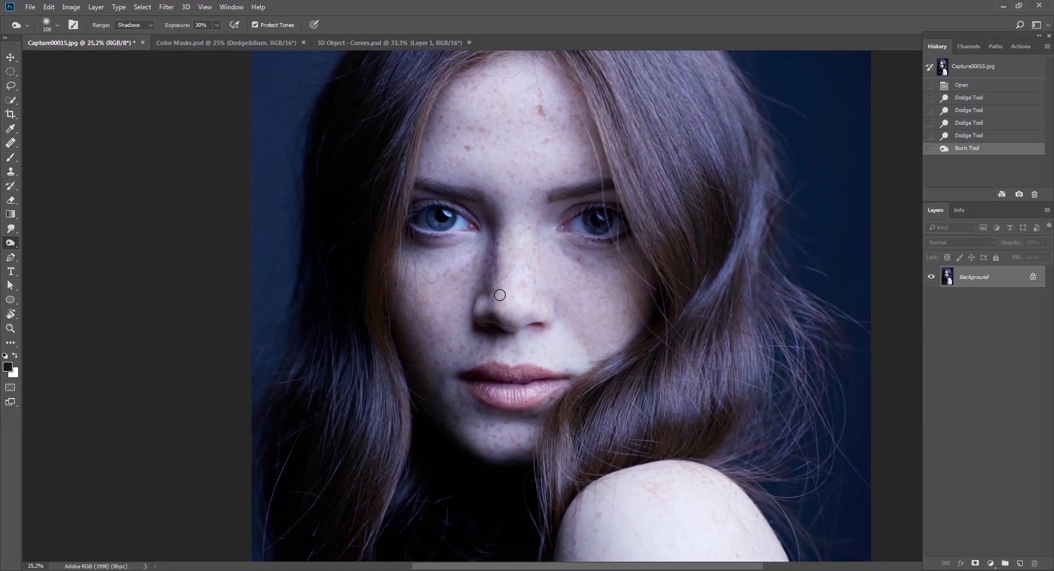
{"action": "left_click", "coordinate": [965, 138]}
Burn the nose side and the skin under both eyes using Midtones at 22% exposure, and revert to the first burn stroke.
{"action": "mouse_move", "coordinate": [512, 245]}
{"action": "left_mouse_down"}
{"action": "mouse_move", "coordinate": [491, 256]}
{"action": "mouse_move", "coordinate": [489, 285]}
{"action": "left_mouse_up"}
{"action": "left_click_drag", "start_coordinate": [180, 31], "coordinate": [174, 29]}
{"action": "left_click", "coordinate": [139, 44]}
{"action": "mouse_move", "coordinate": [487, 295]}
{"action": "left_mouse_down"}
{"action": "mouse_move", "coordinate": [478, 277]}
{"action": "mouse_move", "coordinate": [445, 267]}
{"action": "left_mouse_up"}
{"action": "left_click_drag", "start_coordinate": [551, 252], "coordinate": [609, 262]}
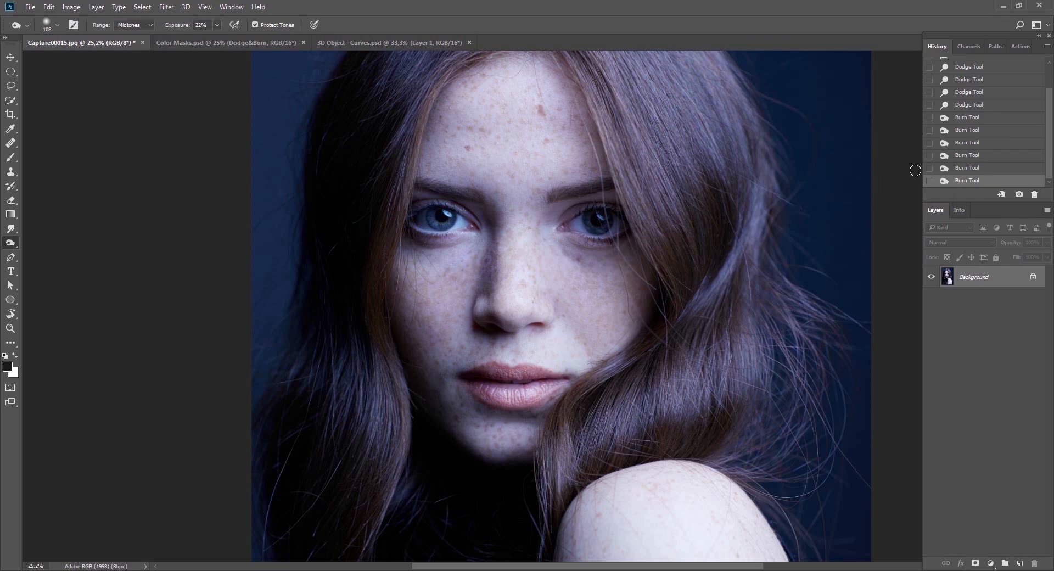
{"action": "left_click", "coordinate": [966, 117]}
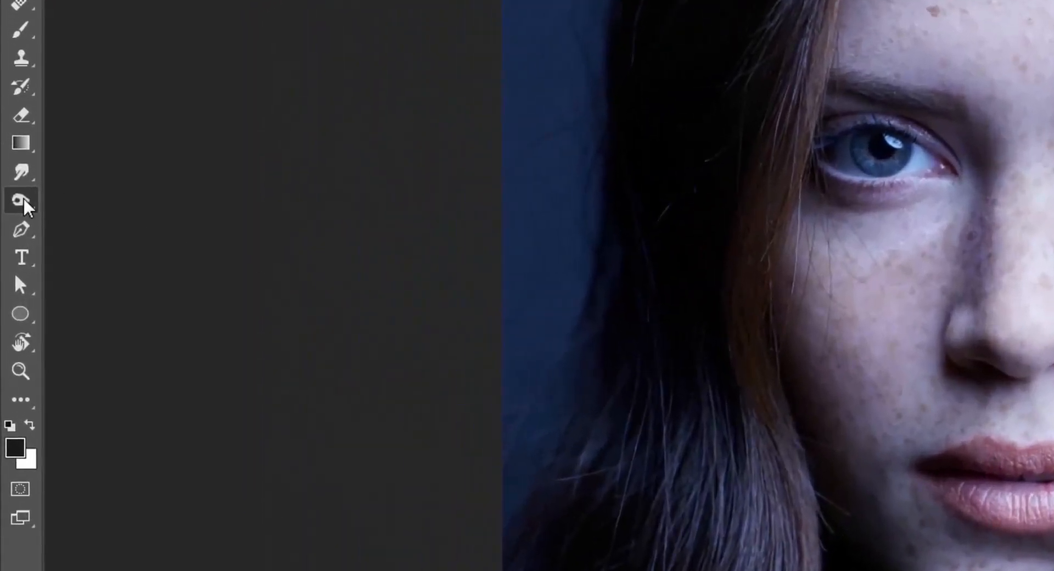
Desaturate the lips with the Sponge tool at 30% flow, and boost their colour in Saturate mode.
{"action": "right_click", "coordinate": [11, 243]}
{"action": "left_click", "coordinate": [120, 245]}
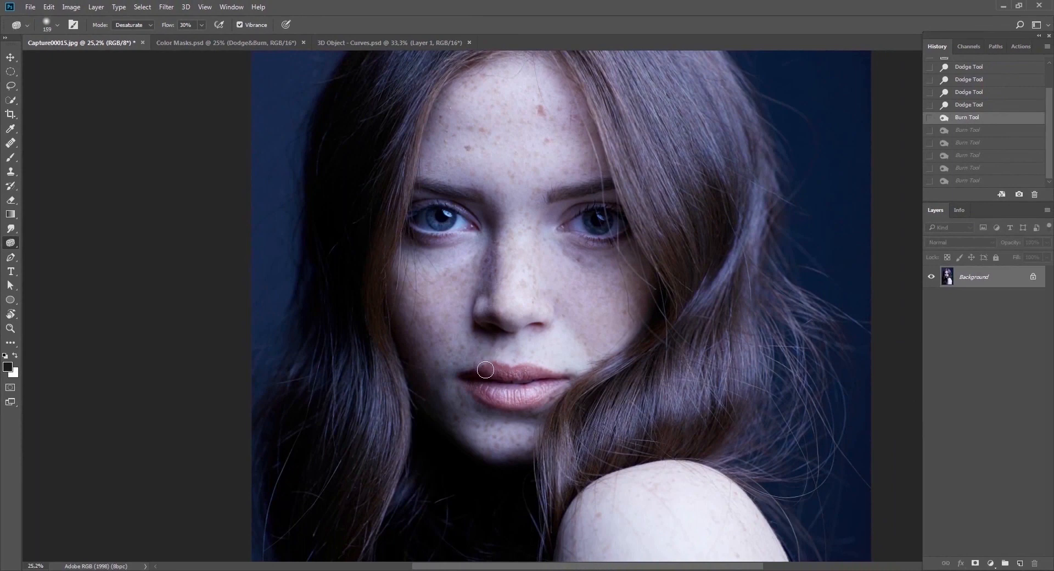
{"action": "mouse_move", "coordinate": [544, 377]}
{"action": "left_mouse_down"}
{"action": "mouse_move", "coordinate": [489, 392]}
{"action": "mouse_move", "coordinate": [465, 381]}
{"action": "mouse_move", "coordinate": [513, 406]}
{"action": "mouse_move", "coordinate": [500, 399]}
{"action": "left_mouse_up"}
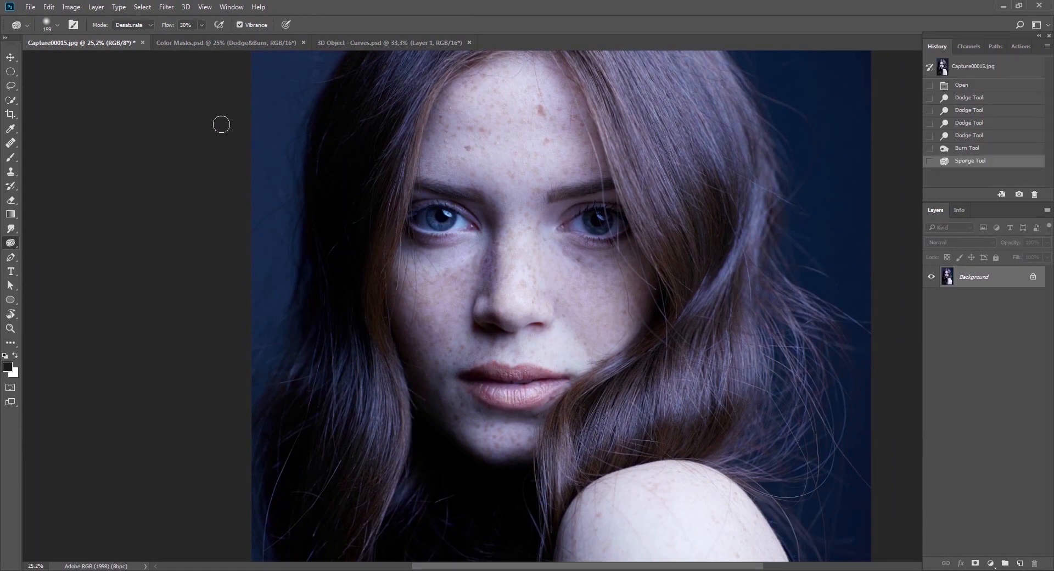
{"action": "left_click", "coordinate": [134, 28]}
{"action": "mouse_move", "coordinate": [516, 400]}
{"action": "left_mouse_down"}
{"action": "mouse_move", "coordinate": [529, 399]}
{"action": "mouse_move", "coordinate": [478, 375]}
{"action": "mouse_move", "coordinate": [467, 384]}
{"action": "left_mouse_up"}
{"action": "mouse_move", "coordinate": [464, 387]}
{"action": "left_mouse_down"}
{"action": "mouse_move", "coordinate": [497, 397]}
{"action": "mouse_move", "coordinate": [559, 380]}
{"action": "left_mouse_up"}
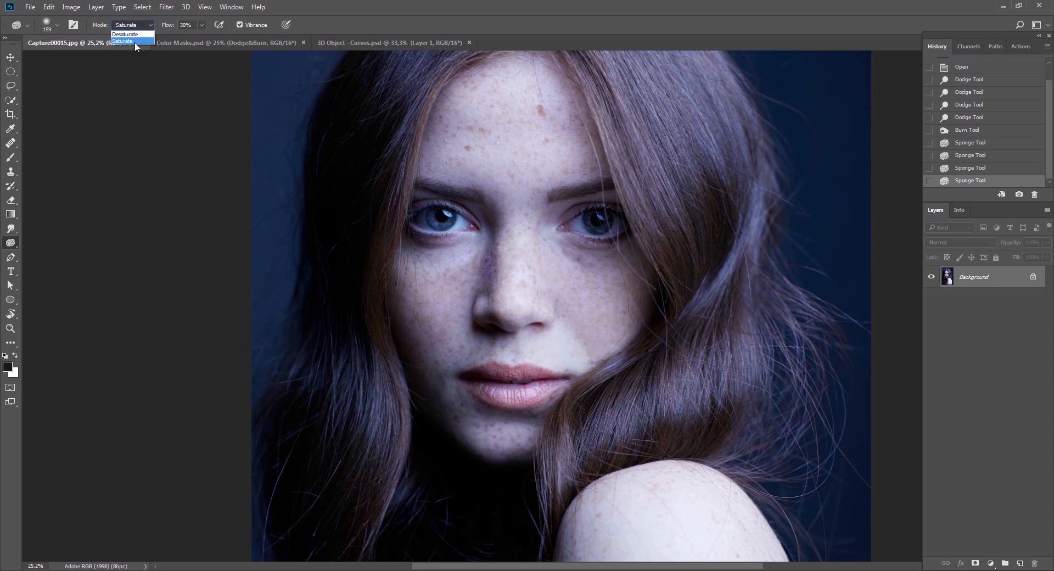
Desaturate the under-eye skin, the nose and the lips with the Sponge tool in Desaturate mode.
{"action": "mouse_move", "coordinate": [456, 265]}
{"action": "left_mouse_down"}
{"action": "mouse_move", "coordinate": [442, 264]}
{"action": "mouse_move", "coordinate": [460, 259]}
{"action": "left_mouse_up"}
{"action": "mouse_move", "coordinate": [500, 224]}
{"action": "left_mouse_down"}
{"action": "mouse_move", "coordinate": [489, 316]}
{"action": "mouse_move", "coordinate": [501, 205]}
{"action": "mouse_move", "coordinate": [483, 325]}
{"action": "left_mouse_up"}
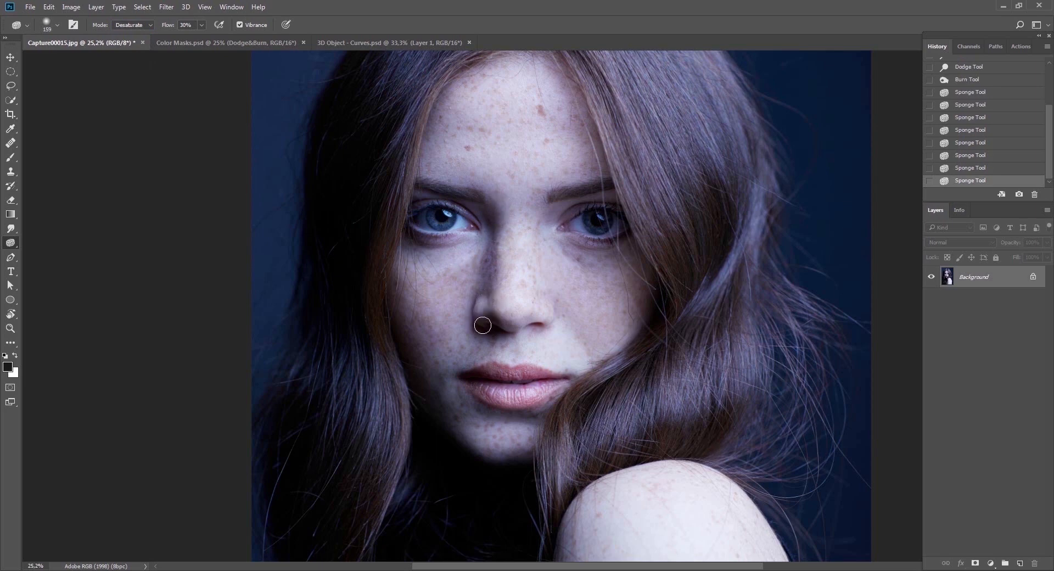
{"action": "left_click_drag", "start_coordinate": [541, 389], "coordinate": [549, 379]}
{"action": "mouse_move", "coordinate": [548, 379]}
{"action": "left_mouse_down"}
{"action": "mouse_move", "coordinate": [524, 400]}
{"action": "mouse_move", "coordinate": [452, 380]}
{"action": "left_mouse_up"}
{"action": "mouse_move", "coordinate": [452, 379]}
{"action": "left_mouse_down"}
{"action": "mouse_move", "coordinate": [522, 377]}
{"action": "mouse_move", "coordinate": [502, 403]}
{"action": "mouse_move", "coordinate": [484, 376]}
{"action": "mouse_move", "coordinate": [507, 368]}
{"action": "left_mouse_up"}
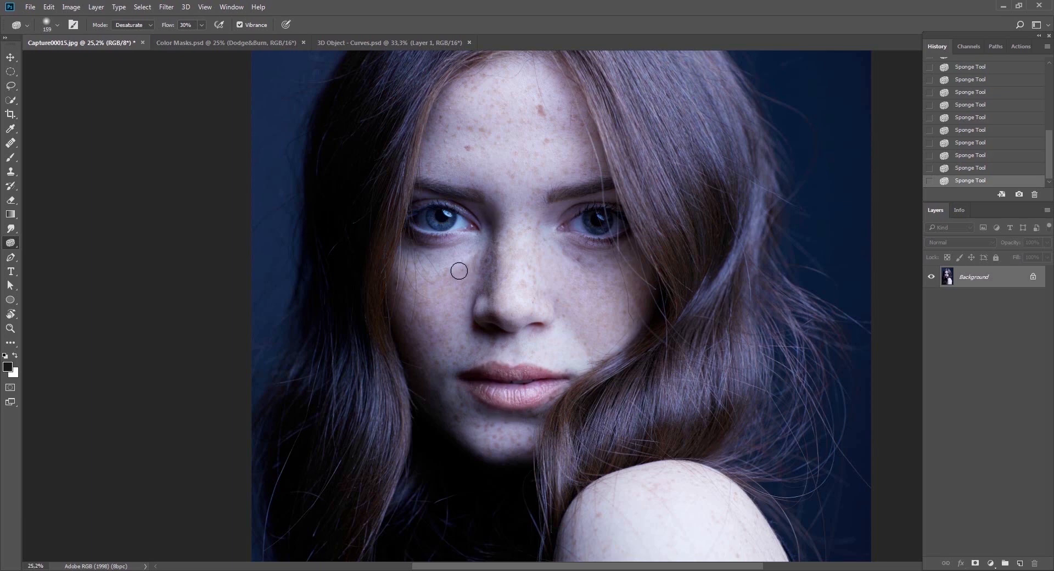
Revert the whole portrait to its initial Open state in the history.
{"action": "key", "text": "ctrl+0"}
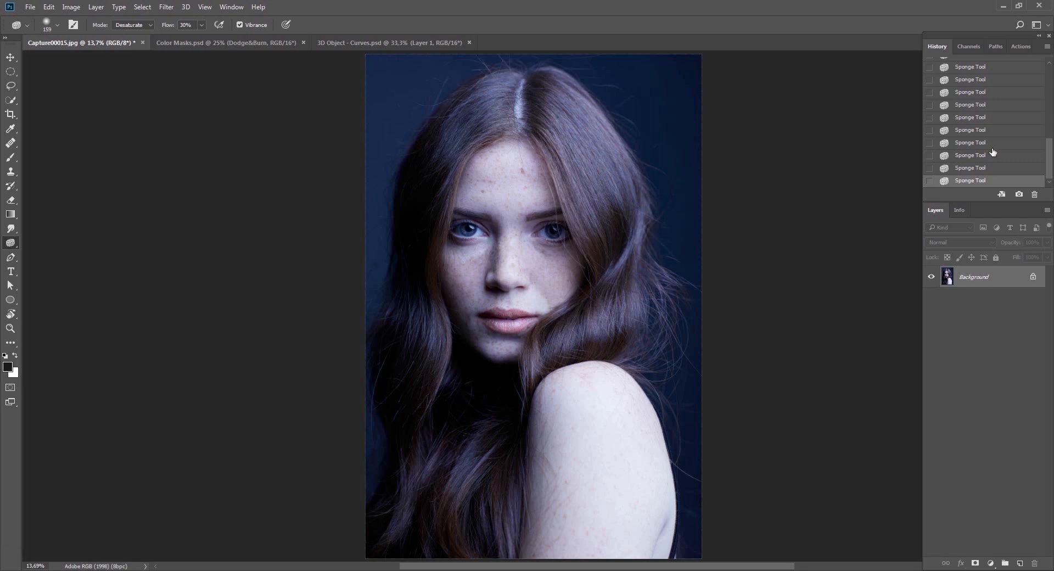
{"action": "left_click_drag", "start_coordinate": [1047, 149], "coordinate": [1048, 71]}
{"action": "left_click", "coordinate": [974, 88]}
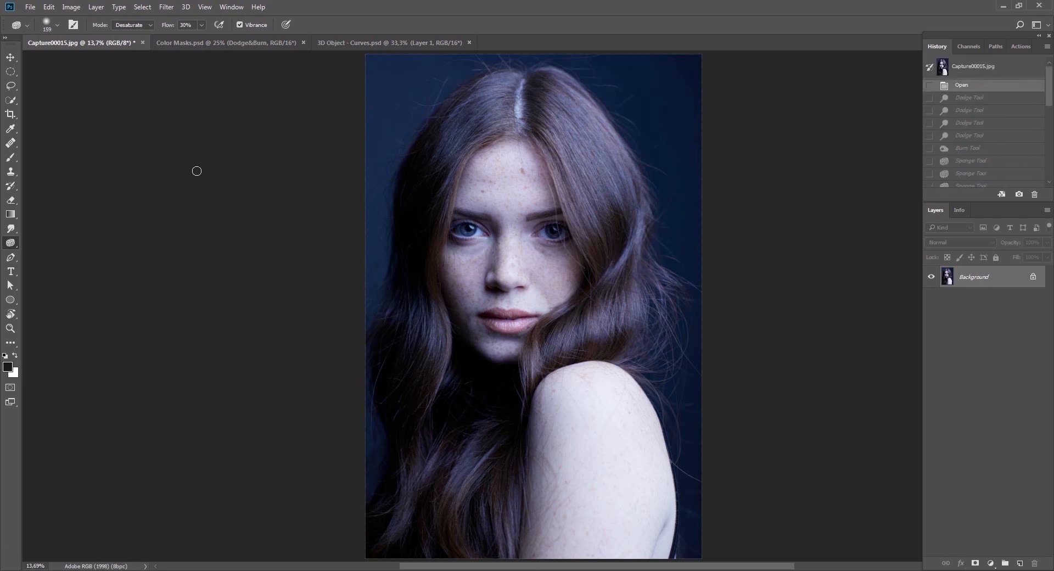
Switch to the Brush tool with a size of 285 px and 20% opacity.
{"action": "left_click_drag", "start_coordinate": [10, 157], "coordinate": [73, 159]}
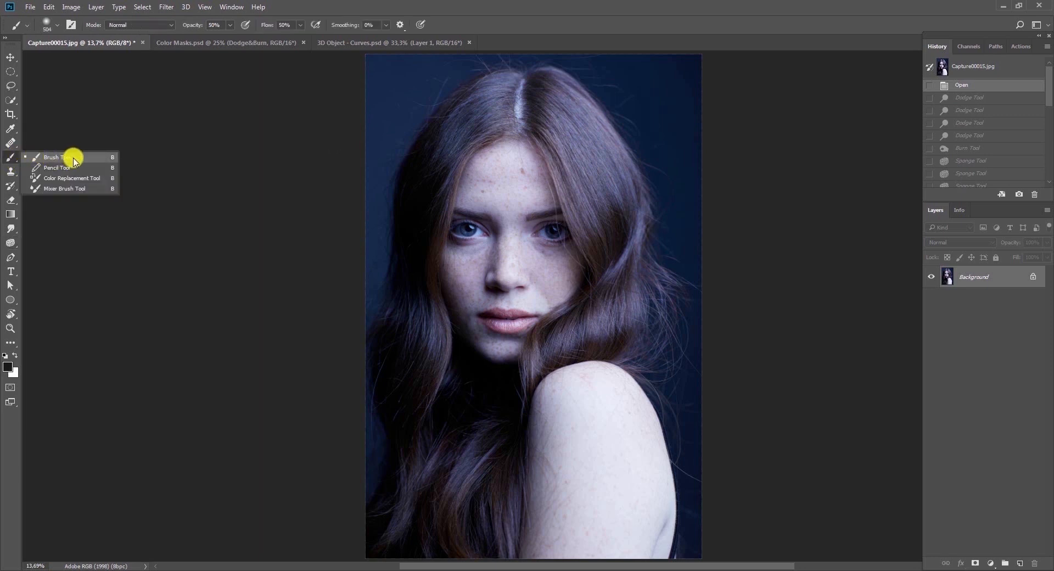
{"action": "left_click", "coordinate": [95, 159]}
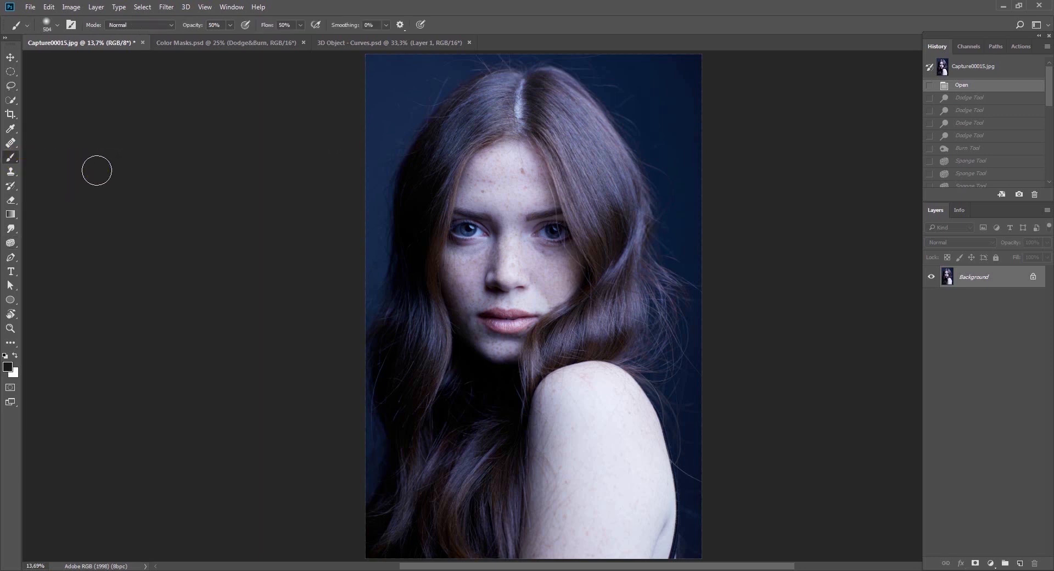
{"action": "left_click_drag", "start_coordinate": [522, 273], "coordinate": [508, 276]}
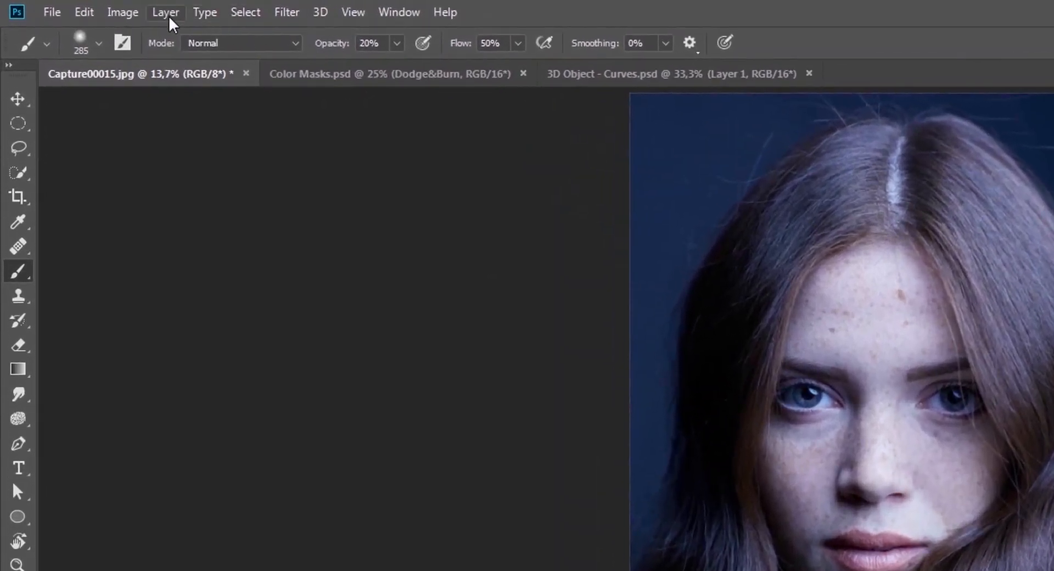
Create a new Soft Light layer filled with the neutral 50% gray and name it 50% Gray.
{"action": "left_click", "coordinate": [171, 19]}
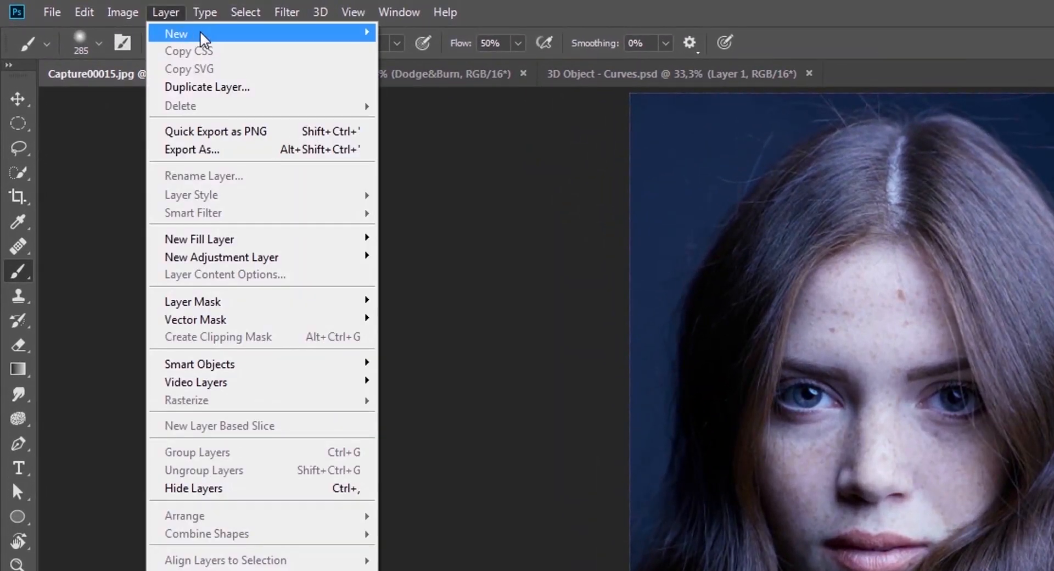
{"action": "mouse_move", "coordinate": [343, 30]}
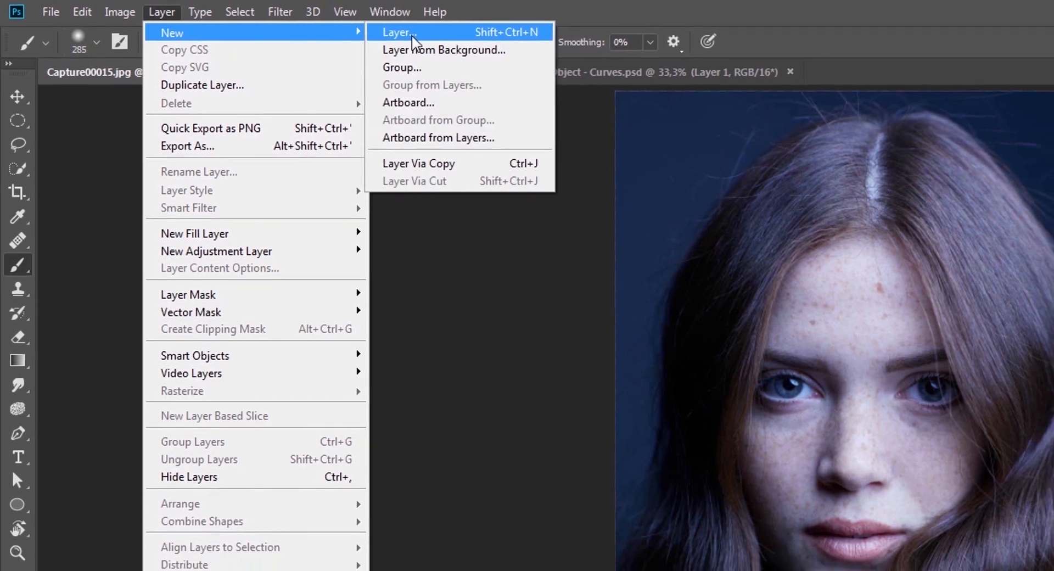
{"action": "left_click", "coordinate": [412, 37]}
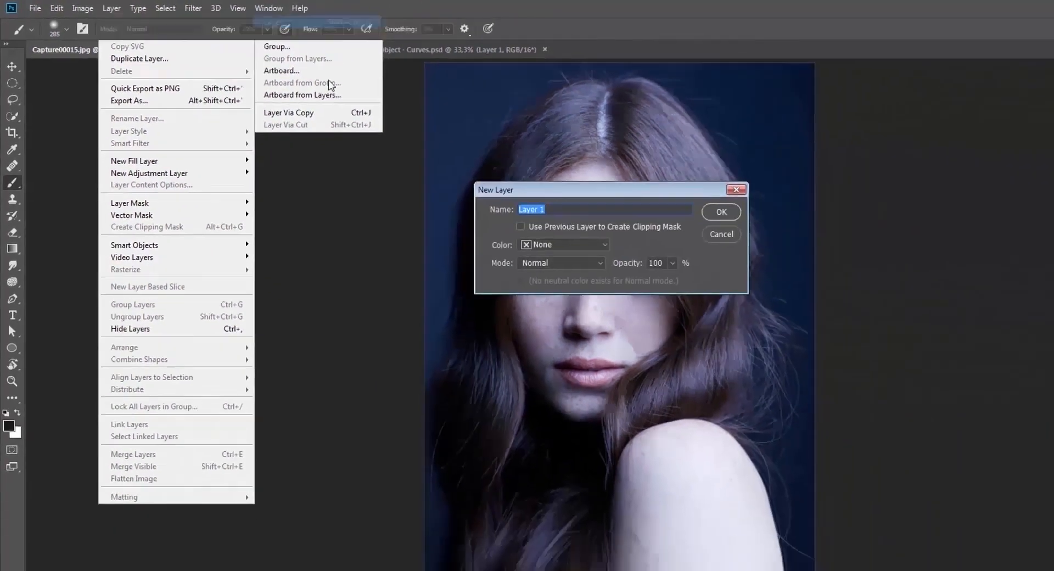
{"action": "left_click", "coordinate": [813, 383]}
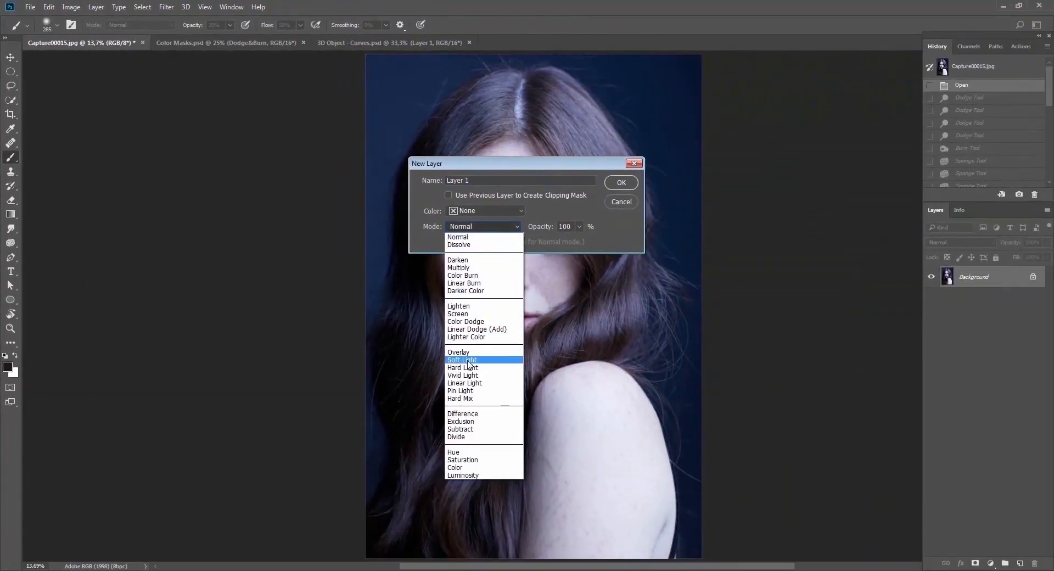
{"action": "left_click", "coordinate": [463, 360]}
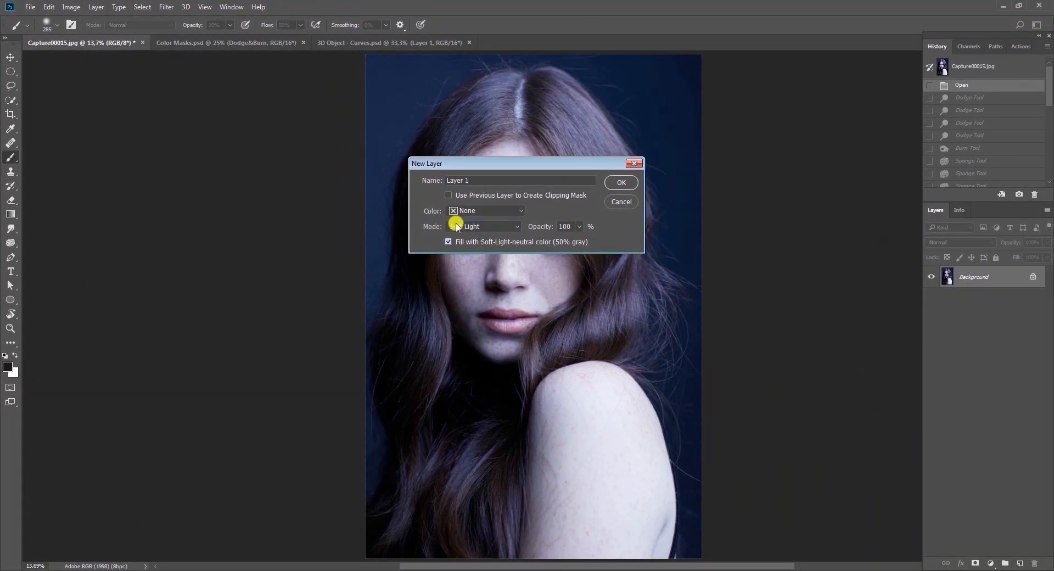
{"action": "left_click", "coordinate": [621, 184]}
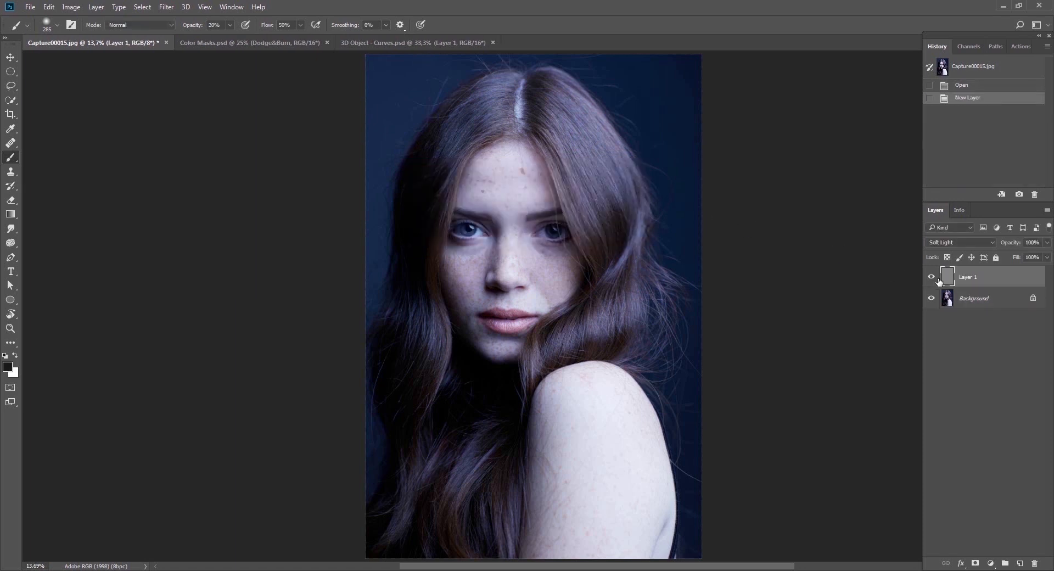
{"action": "double_click", "coordinate": [965, 278]}
{"action": "key", "text": "Return"}
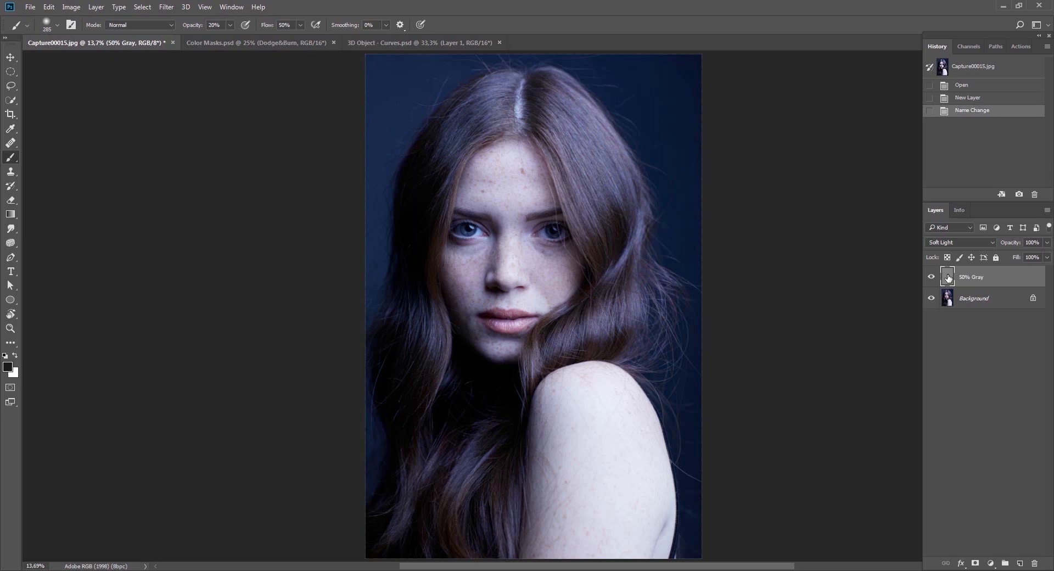
Paint white under the eyes on the 50% Gray layer with a small brush, setting opacity and flow to 10%.
{"action": "key", "text": "ctrl+space"}
{"action": "left_click_drag", "start_coordinate": [507, 235], "coordinate": [574, 274]}
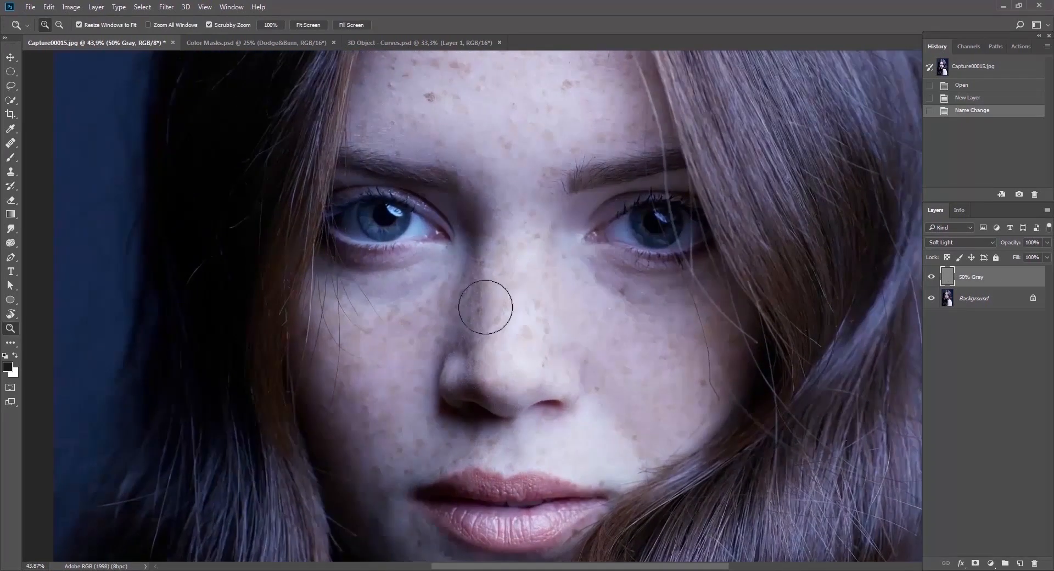
{"action": "left_click", "coordinate": [15, 354]}
{"action": "mouse_move", "coordinate": [420, 265]}
{"action": "left_mouse_down"}
{"action": "mouse_move", "coordinate": [394, 268]}
{"action": "mouse_move", "coordinate": [372, 292]}
{"action": "mouse_move", "coordinate": [415, 282]}
{"action": "mouse_move", "coordinate": [368, 289]}
{"action": "mouse_move", "coordinate": [406, 286]}
{"action": "mouse_move", "coordinate": [393, 289]}
{"action": "mouse_move", "coordinate": [443, 264]}
{"action": "mouse_move", "coordinate": [371, 295]}
{"action": "mouse_move", "coordinate": [385, 298]}
{"action": "mouse_move", "coordinate": [462, 268]}
{"action": "left_mouse_up"}
{"action": "key", "text": "1"}
{"action": "key", "text": "shift+1"}
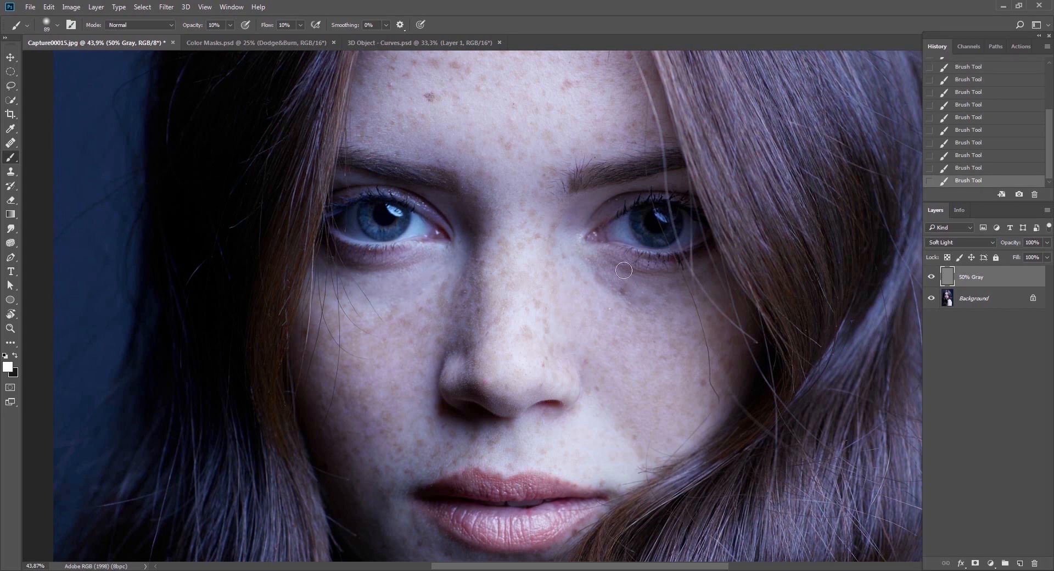
Alternate black and white brush colours on the gray layer to dodge and burn around the eyes and nose, raising opacity to 30%.
{"action": "left_click", "coordinate": [15, 356]}
{"action": "key", "text": "x"}
{"action": "key", "text": "3"}
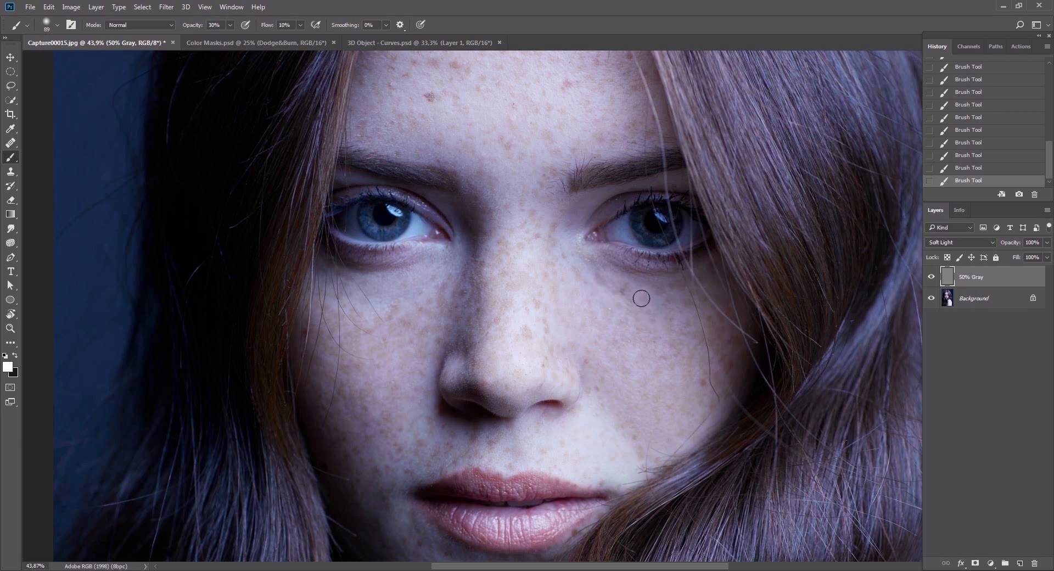
{"action": "key", "text": "x"}
{"action": "key", "text": "x"}
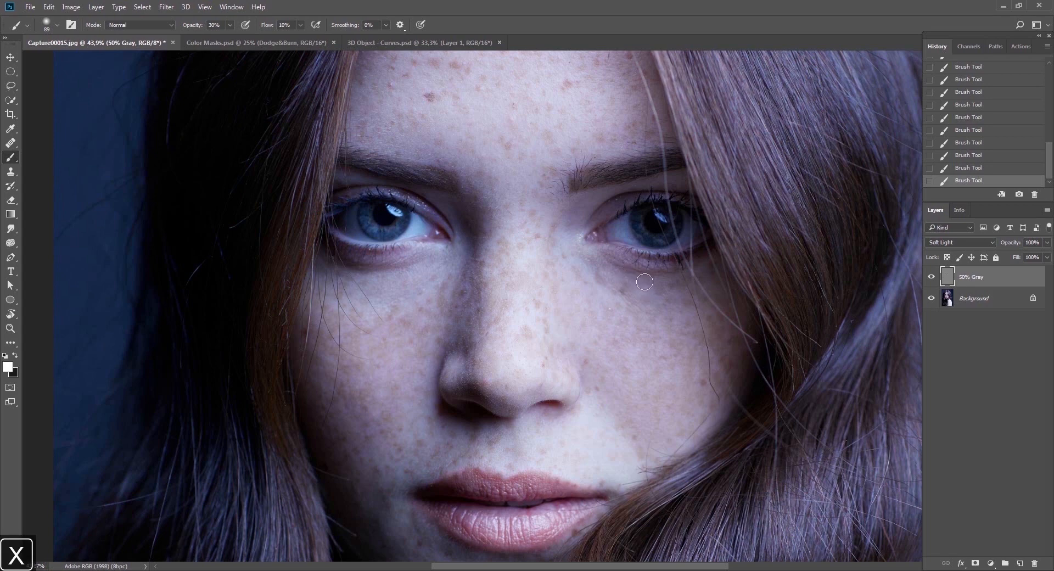
{"action": "key", "text": "x"}
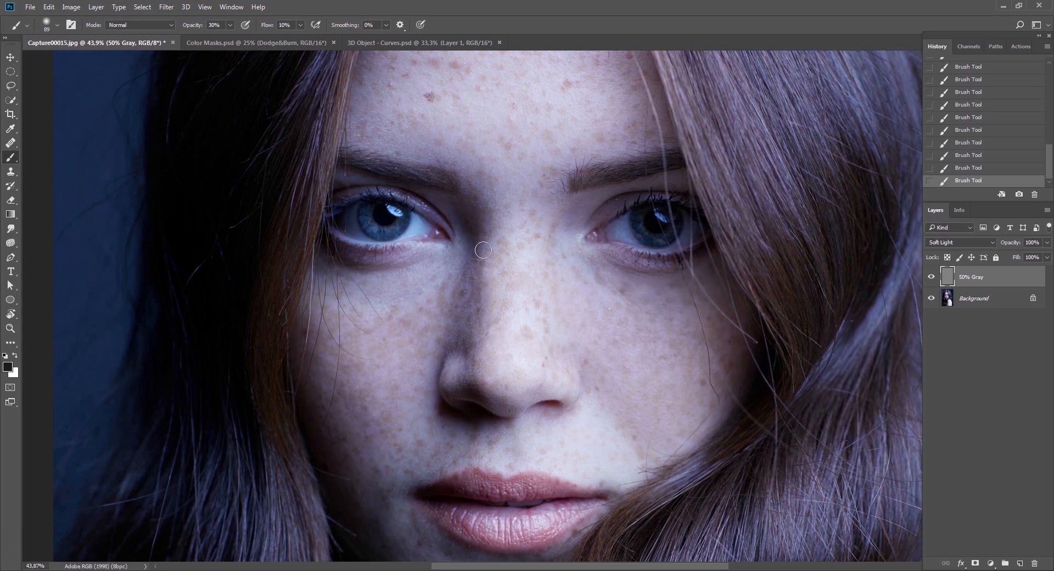
{"action": "key", "text": "x"}
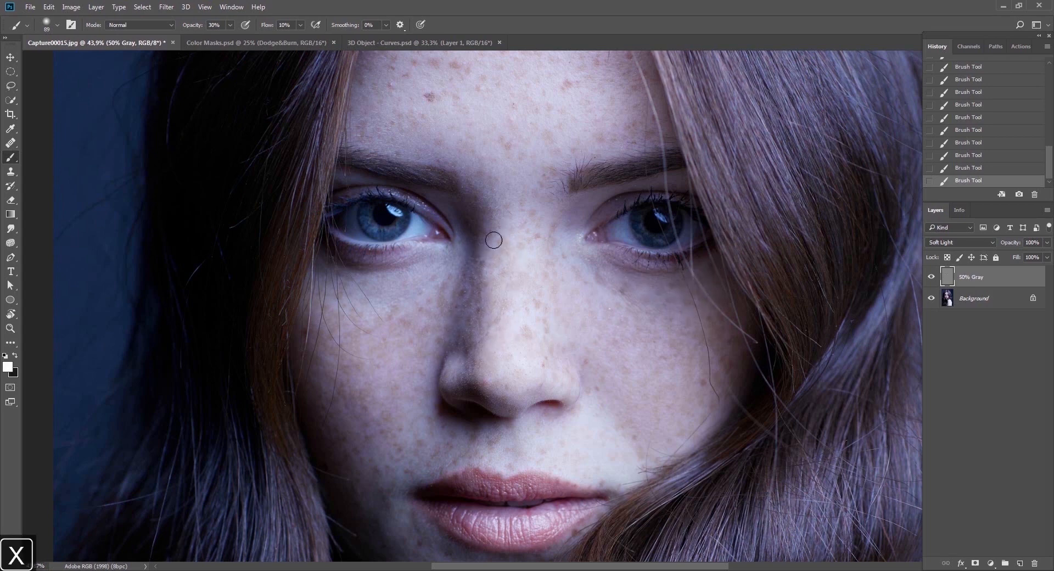
Continue dodging and burning the nose and lower lip on the 50% Gray layer, alternating black and white brush colours.
{"action": "key", "text": "x"}
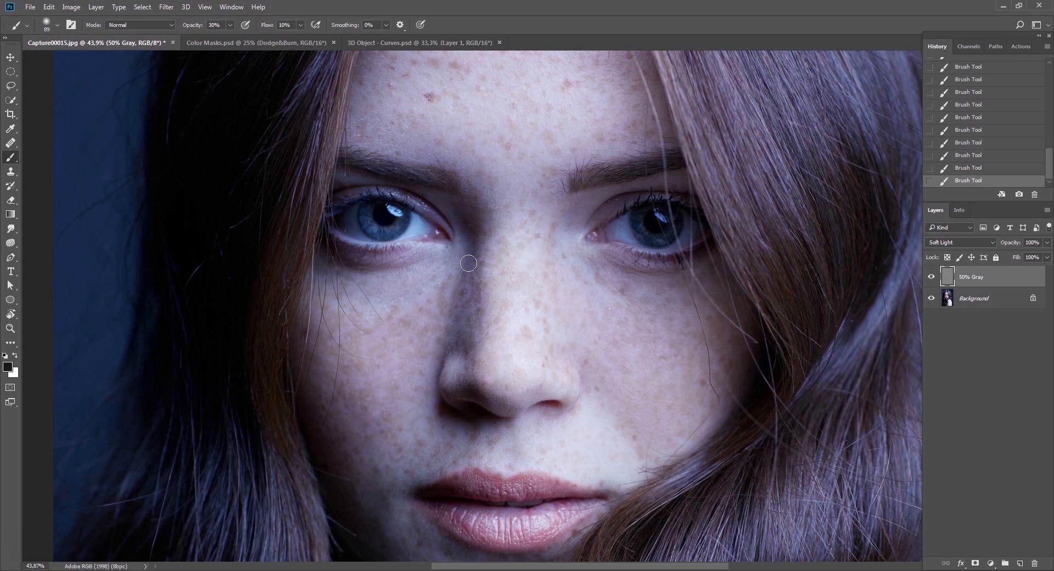
{"action": "key", "text": "z"}
{"action": "mouse_move", "coordinate": [566, 311]}
{"action": "left_mouse_down"}
{"action": "mouse_move", "coordinate": [534, 357]}
{"action": "mouse_move", "coordinate": [517, 348]}
{"action": "left_mouse_up"}
{"action": "left_click_drag", "start_coordinate": [508, 294], "coordinate": [551, 455]}
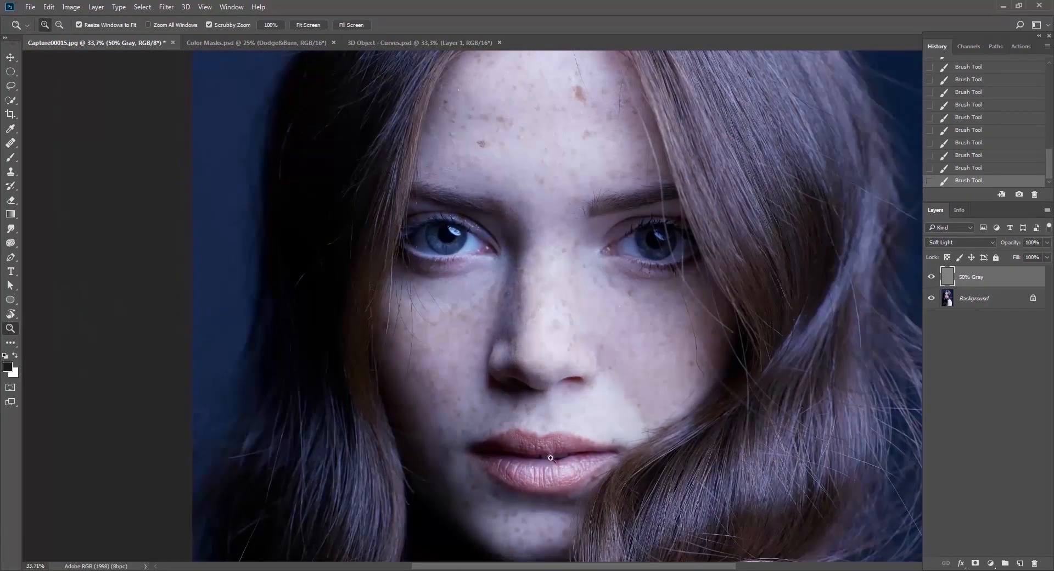
{"action": "key", "text": "b"}
{"action": "key", "text": "x"}
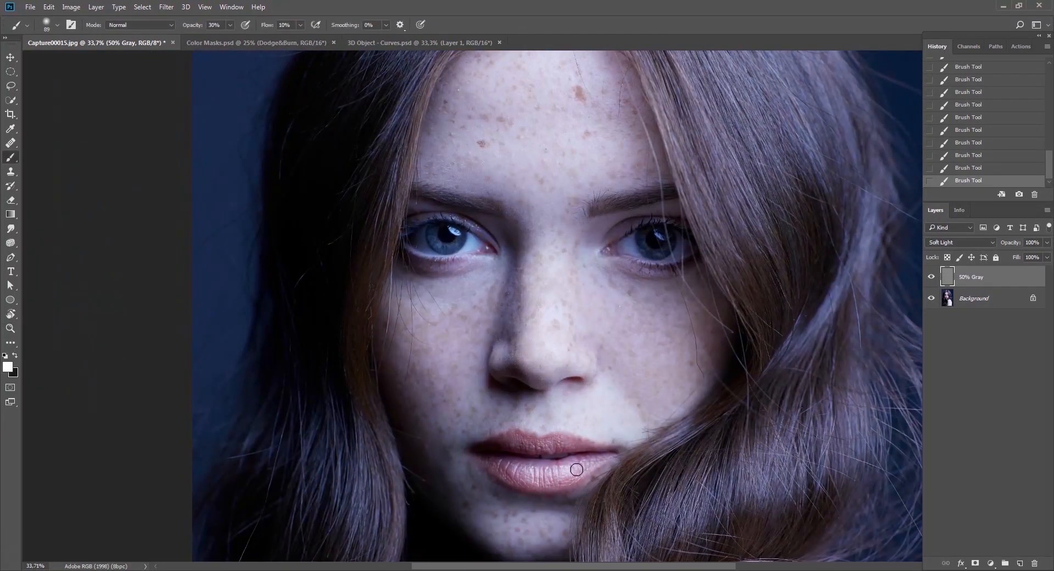
{"action": "key", "text": "x"}
Compare the portrait with and without the 50% Gray layer, and view that layer's painted strokes on their own.
{"action": "left_click", "coordinate": [931, 277]}
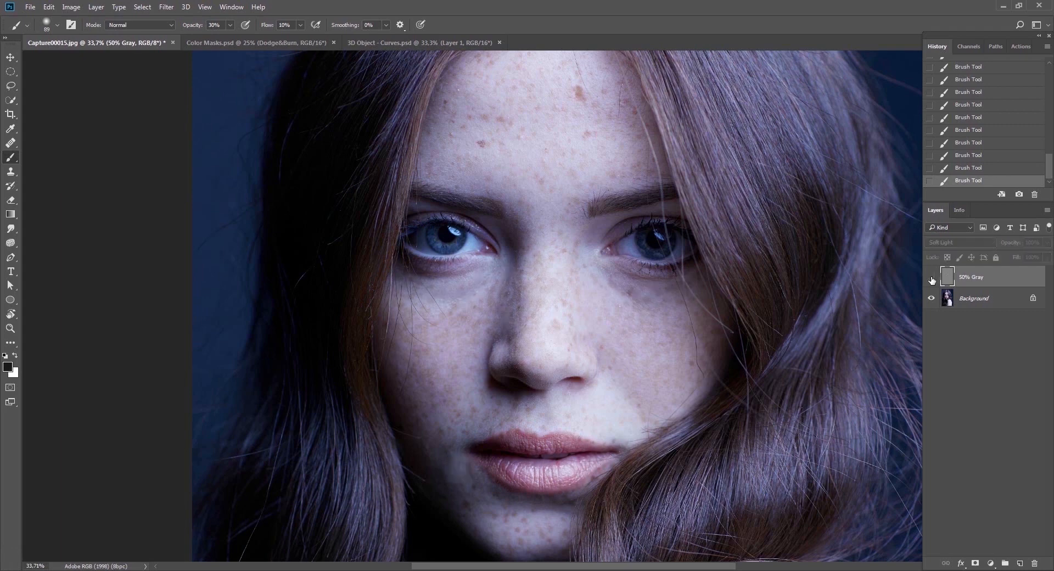
{"action": "left_click", "coordinate": [931, 278]}
{"action": "left_click", "coordinate": [930, 279], "text": "alt"}
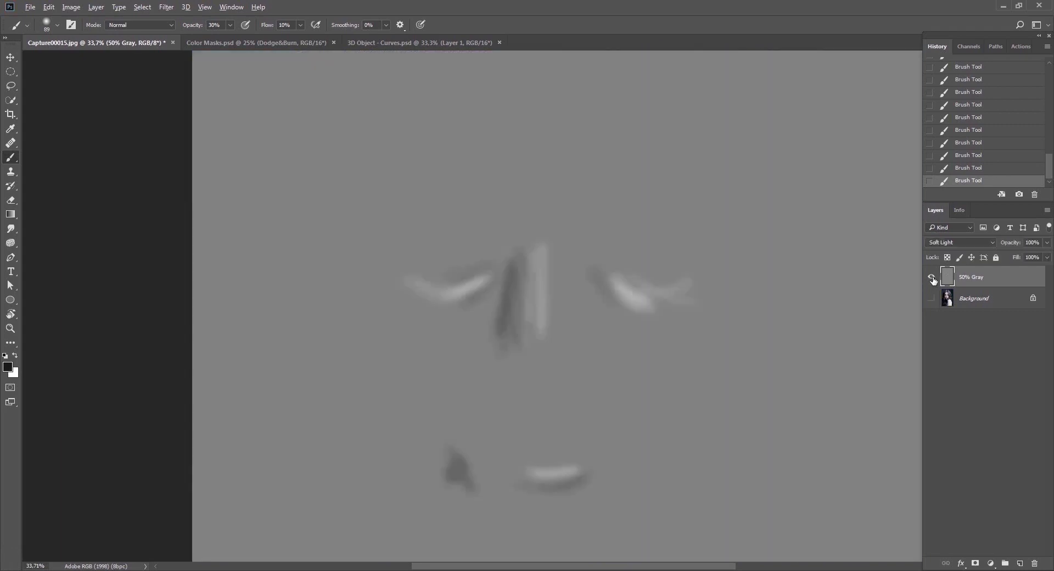
{"action": "left_click", "coordinate": [931, 279], "text": "alt"}
{"action": "left_click", "coordinate": [931, 278]}
{"action": "left_click", "coordinate": [931, 278]}
{"action": "left_click", "coordinate": [931, 279]}
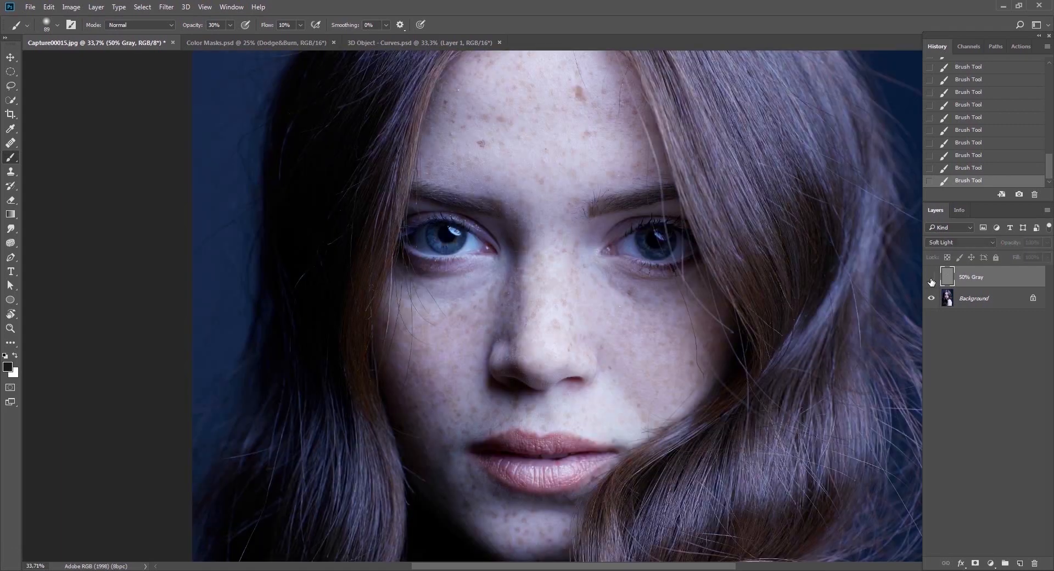
{"action": "left_click", "coordinate": [931, 278]}
{"action": "left_click", "coordinate": [931, 279]}
{"action": "left_click", "coordinate": [931, 279]}
Check the before and after effect of the 50% Gray layer on the whole face at a smaller magnification.
{"action": "key", "text": "z"}
{"action": "mouse_move", "coordinate": [686, 343]}
{"action": "left_mouse_down"}
{"action": "mouse_move", "coordinate": [607, 343]}
{"action": "mouse_move", "coordinate": [535, 419]}
{"action": "left_mouse_up"}
{"action": "key", "text": "b"}
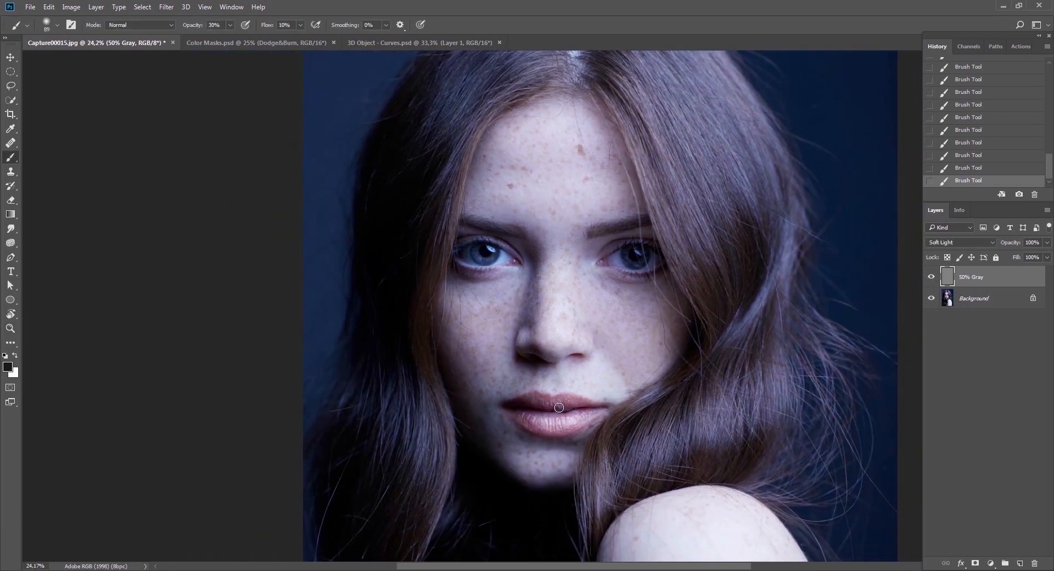
{"action": "left_click", "coordinate": [930, 280]}
{"action": "left_click", "coordinate": [931, 279]}
{"action": "left_click", "coordinate": [931, 280]}
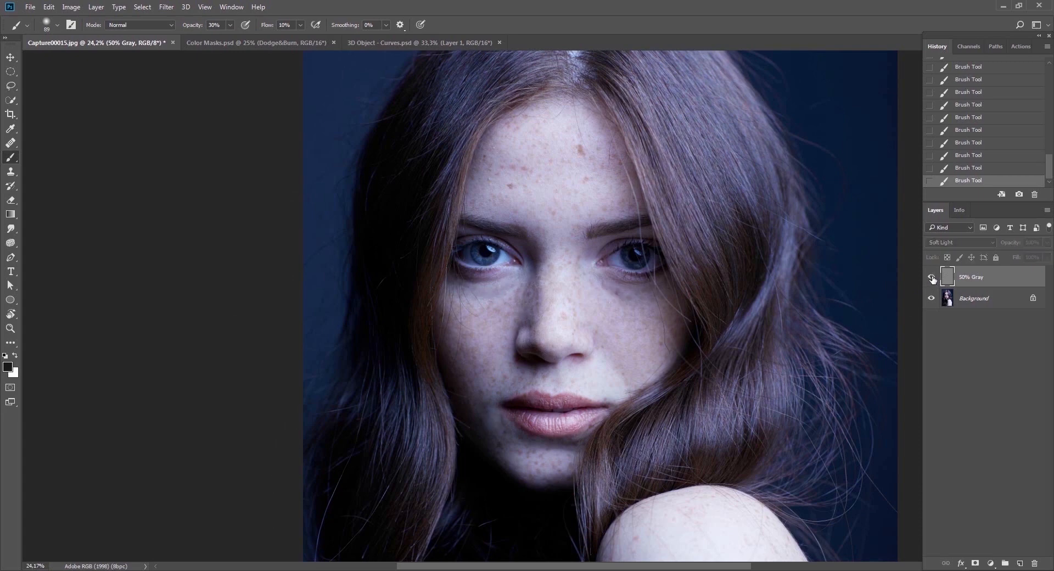
{"action": "left_click", "coordinate": [931, 280]}
{"action": "left_click", "coordinate": [930, 279]}
{"action": "left_click", "coordinate": [929, 280]}
{"action": "left_click", "coordinate": [929, 280]}
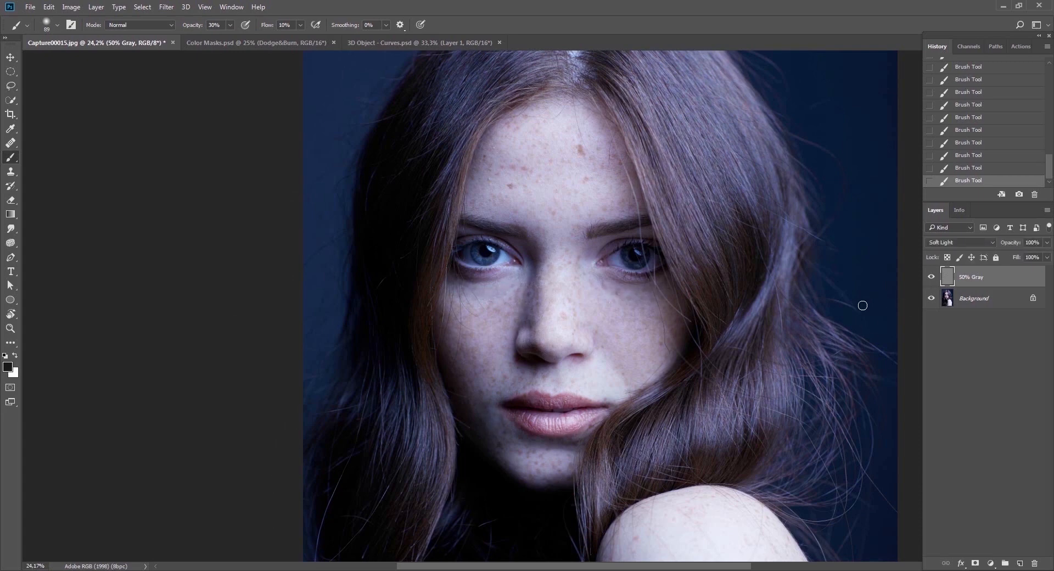
Fit the whole portrait in view and delete the 50% Gray layer.
{"action": "key", "text": "v"}
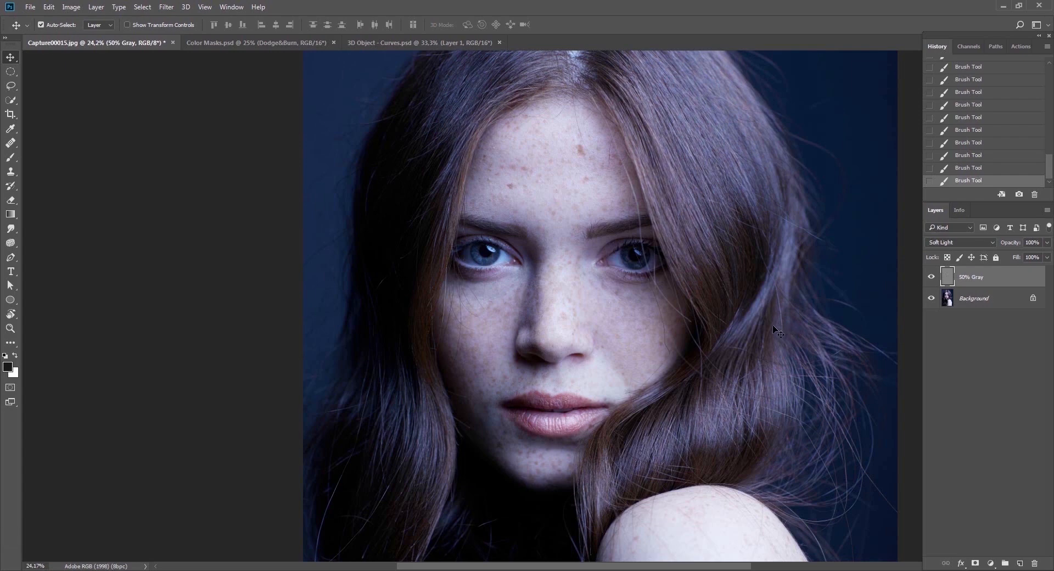
{"action": "key", "text": "ctrl"}
{"action": "key", "text": "ctrl+0"}
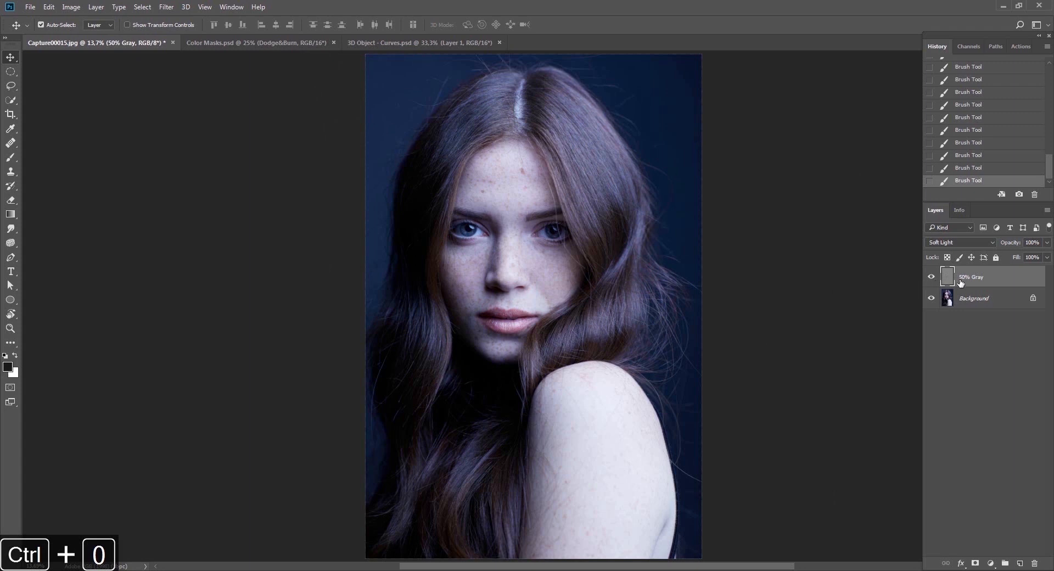
{"action": "left_click_drag", "start_coordinate": [960, 282], "coordinate": [1034, 561]}
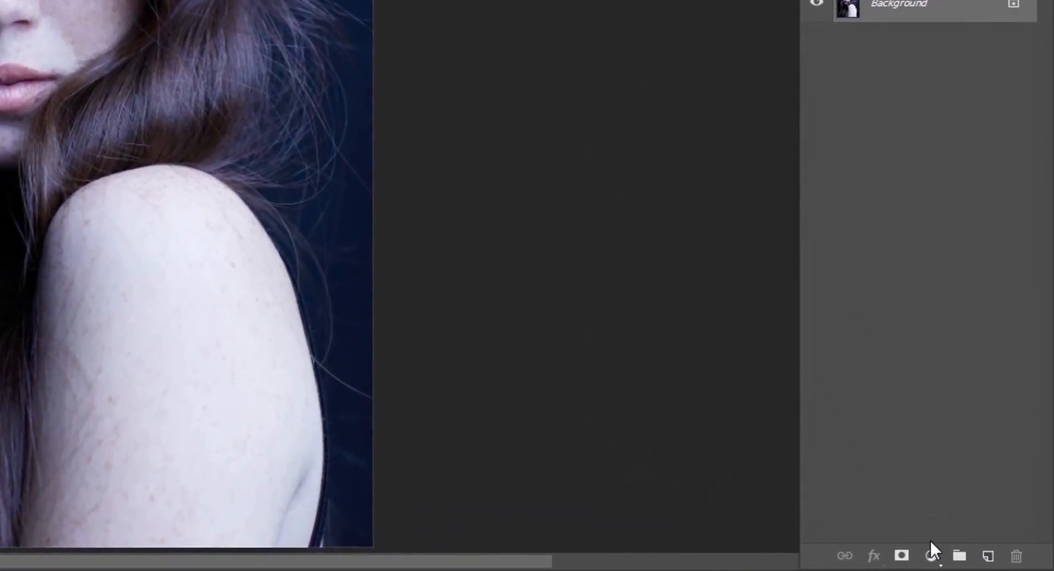
Add a Curves adjustment layer above the Background and duplicate it.
{"action": "left_click", "coordinate": [990, 563]}
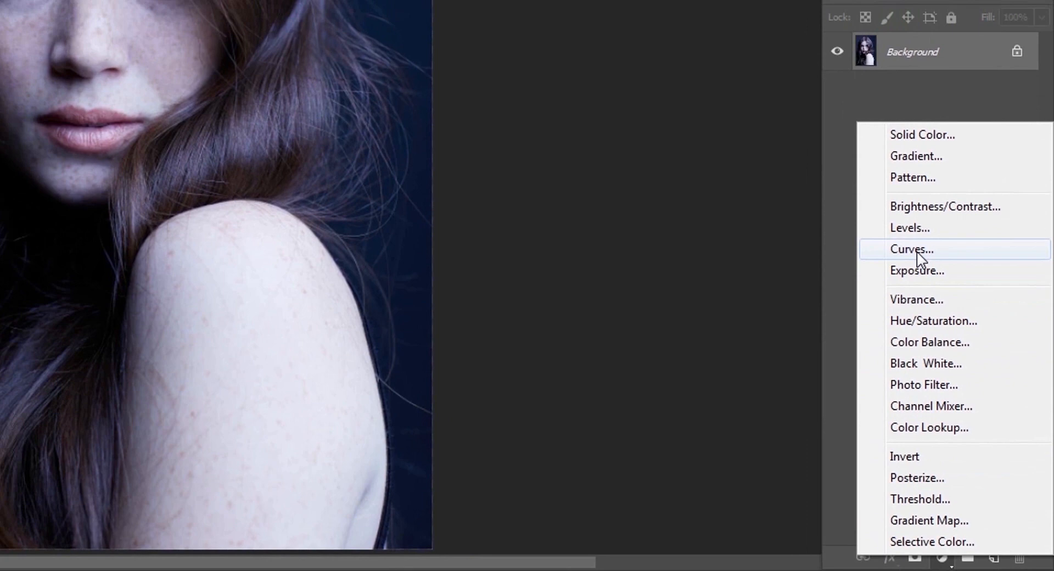
{"action": "left_click", "coordinate": [898, 218]}
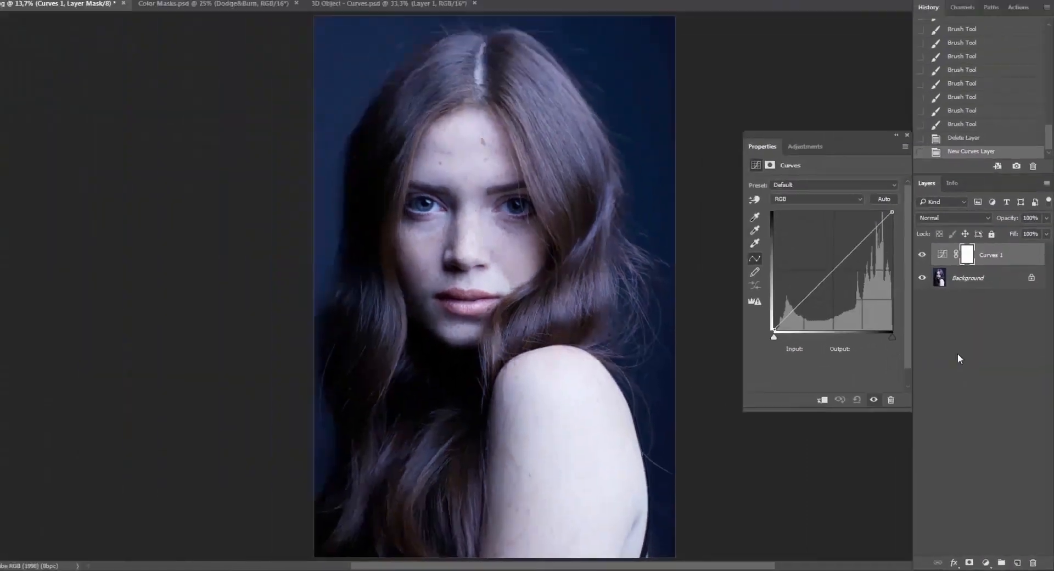
{"action": "key", "text": "ctrl+j"}
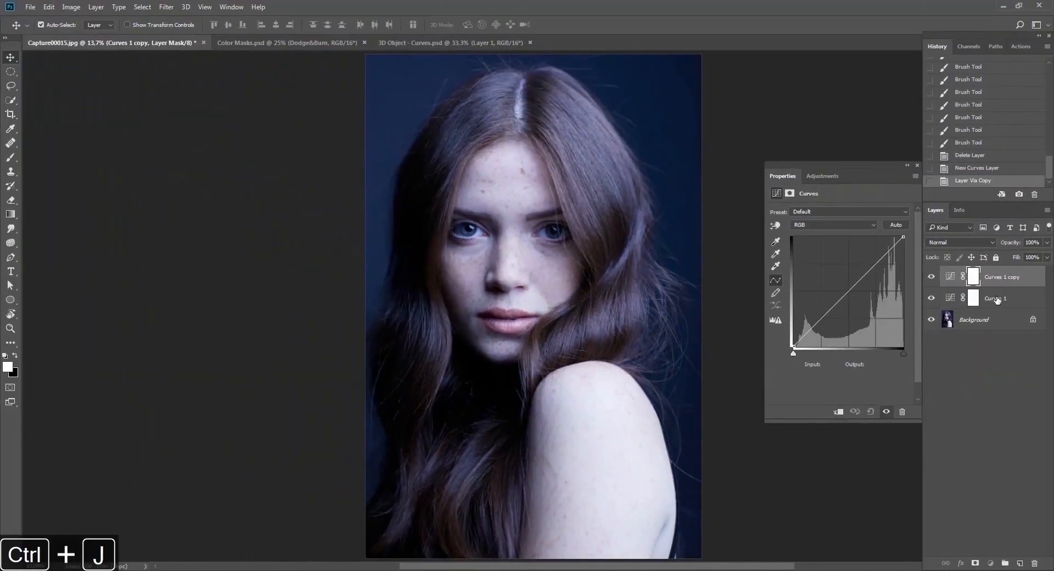
Rename the lower Curves layer Dodge and the upper one Burn.
{"action": "double_click", "coordinate": [983, 296]}
{"action": "type", "text": "Dodge"}
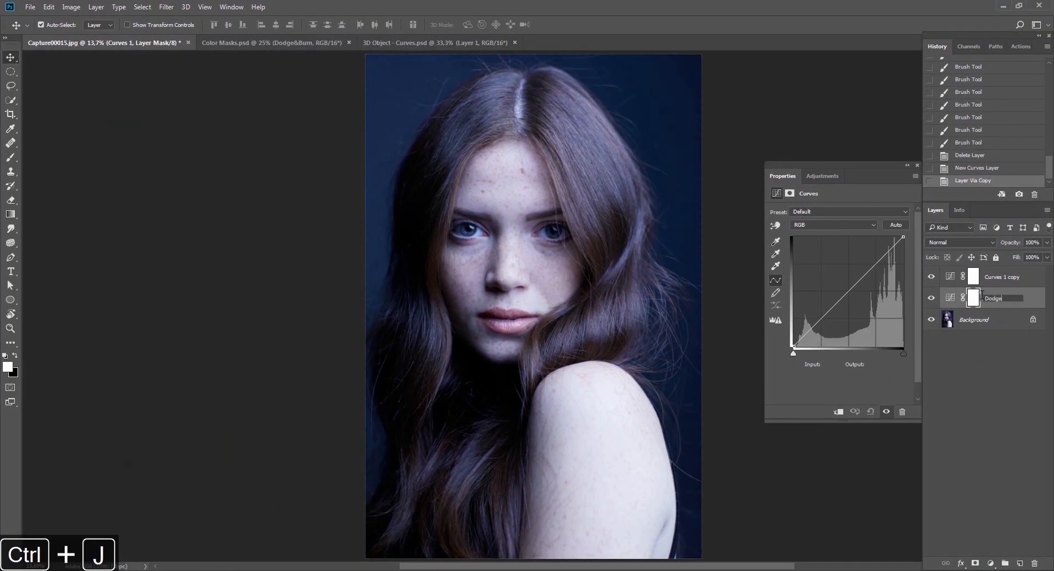
{"action": "key", "text": "Return"}
{"action": "double_click", "coordinate": [991, 275]}
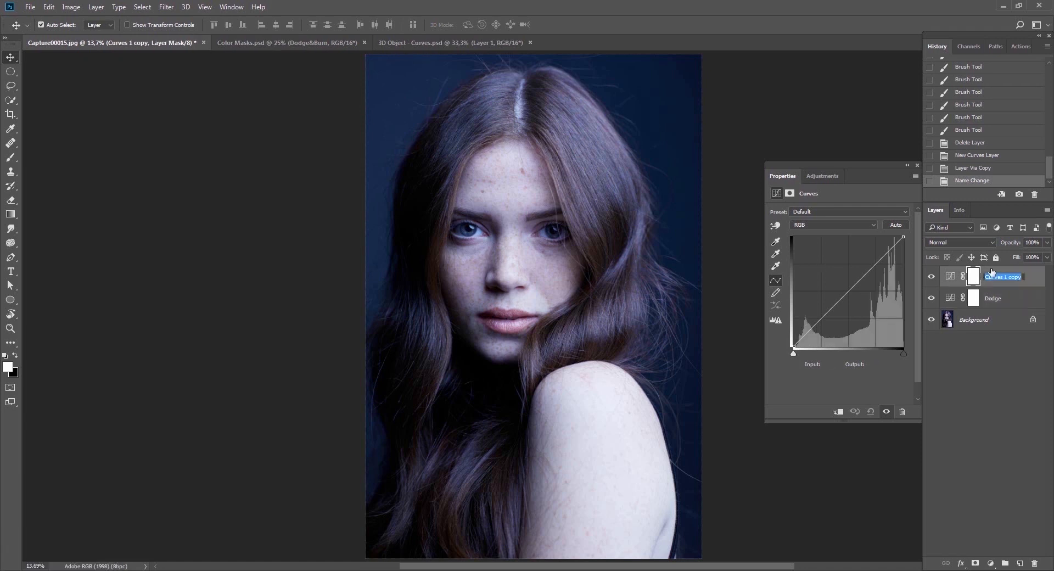
{"action": "type", "text": "Burn"}
{"action": "key", "text": "Return"}
Group the Burn and Dodge layers and name the group Dodge and Burn.
{"action": "left_click", "coordinate": [999, 299], "text": "shift"}
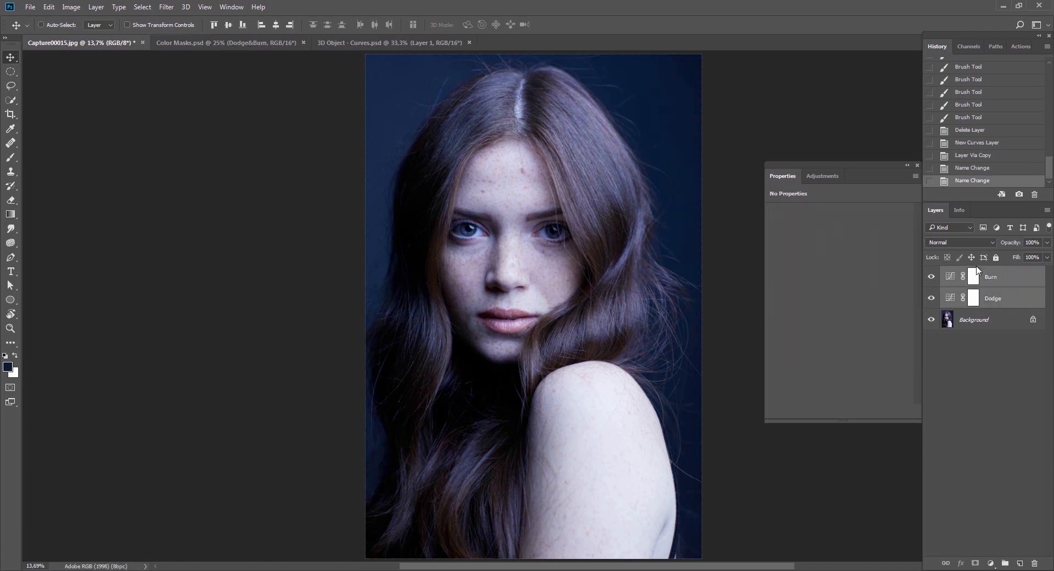
{"action": "key", "text": "ctrl+g"}
{"action": "left_click", "coordinate": [944, 272]}
{"action": "double_click", "coordinate": [951, 270]}
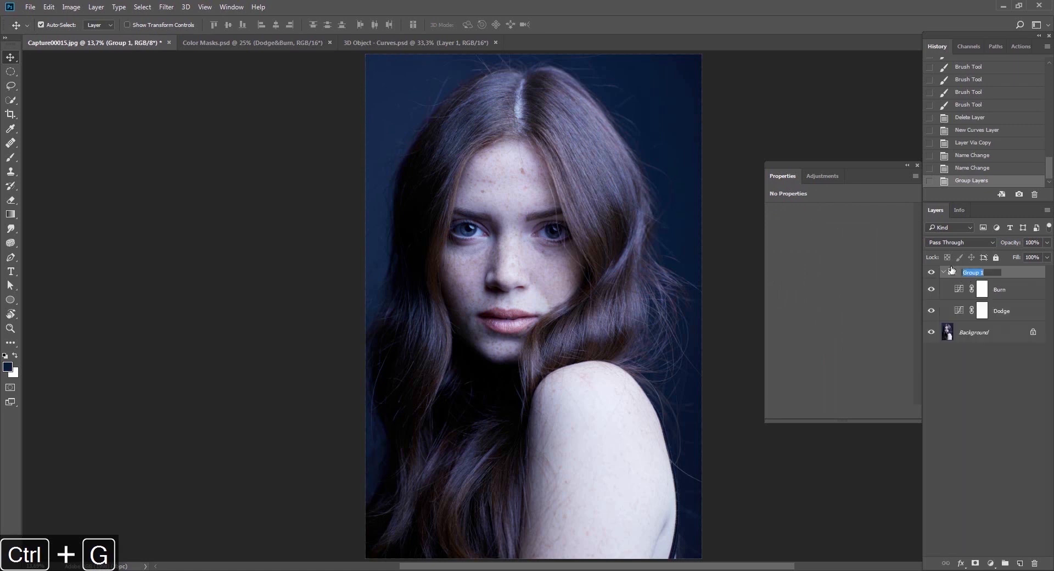
{"action": "type", "text": "Dodge and Bur"}
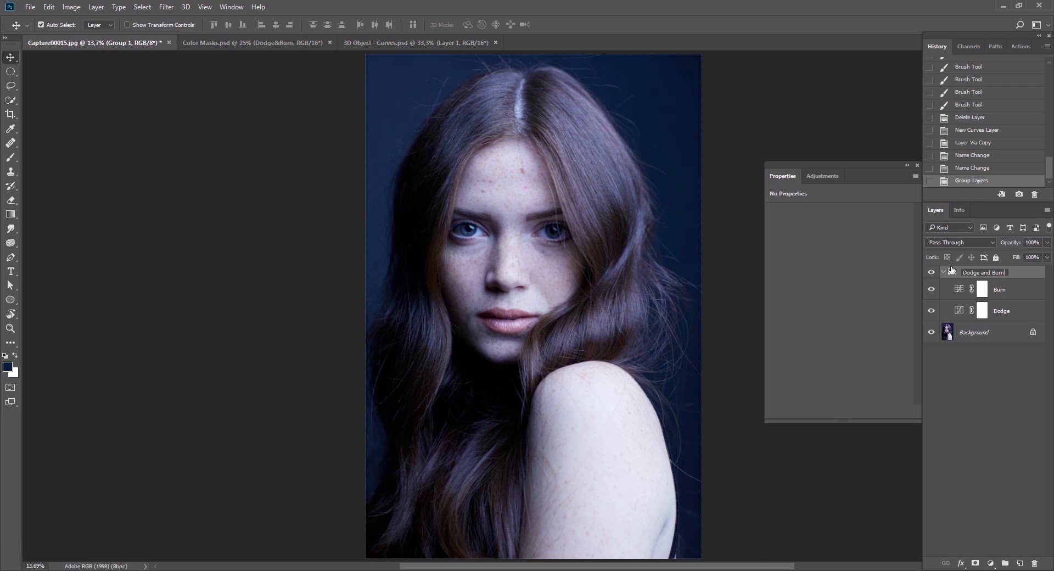
{"action": "type", "text": "n"}
{"action": "key", "text": "Return"}
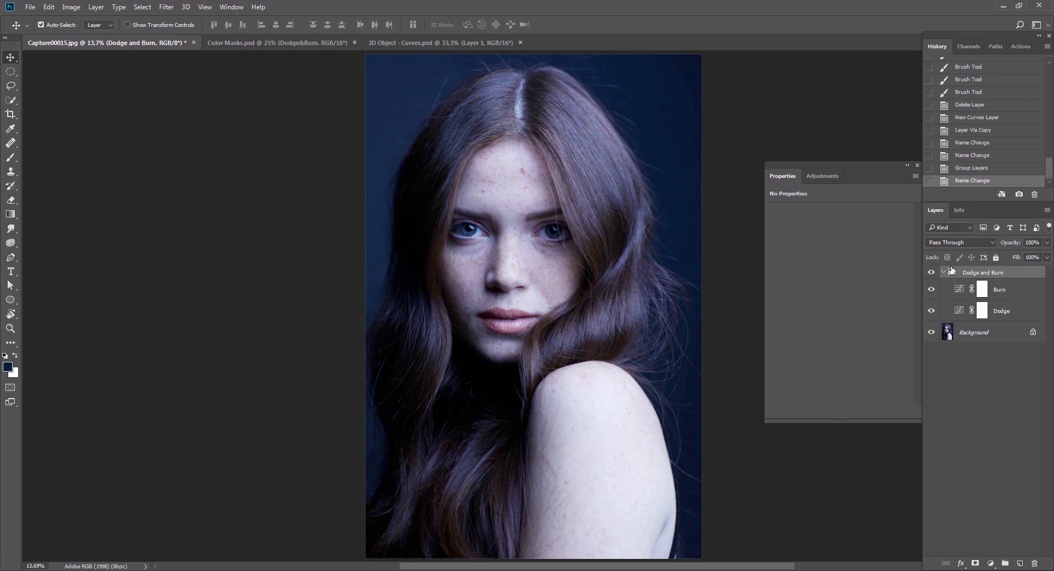
Try brightening through the Dodge curve with input 55, output 40, and darkening through the Burn curve with input 45, output 53.
{"action": "left_click", "coordinate": [961, 316]}
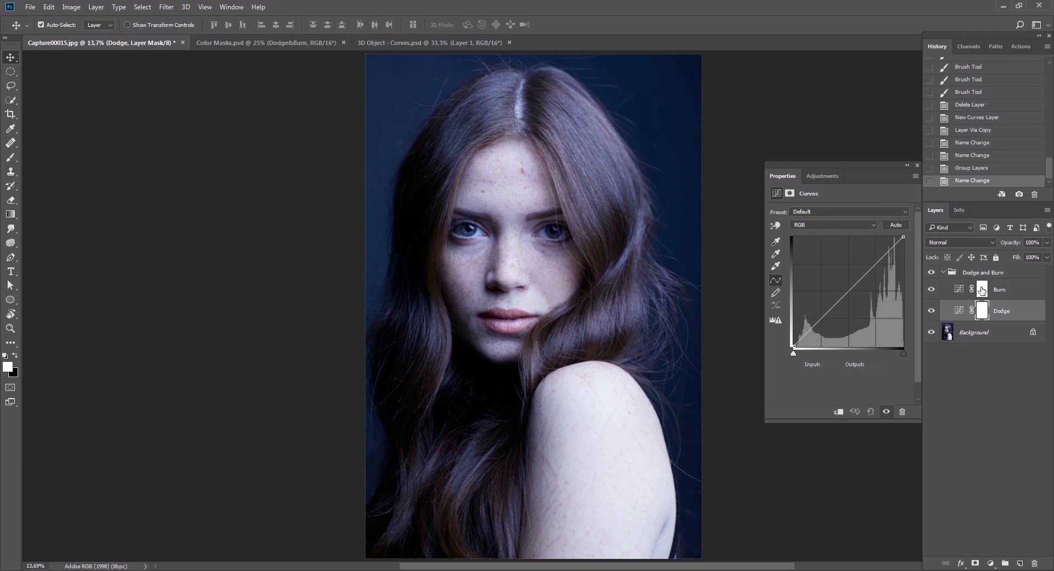
{"action": "mouse_move", "coordinate": [853, 290]}
{"action": "left_mouse_down"}
{"action": "mouse_move", "coordinate": [856, 307]}
{"action": "mouse_move", "coordinate": [845, 279]}
{"action": "mouse_move", "coordinate": [854, 303]}
{"action": "left_mouse_up"}
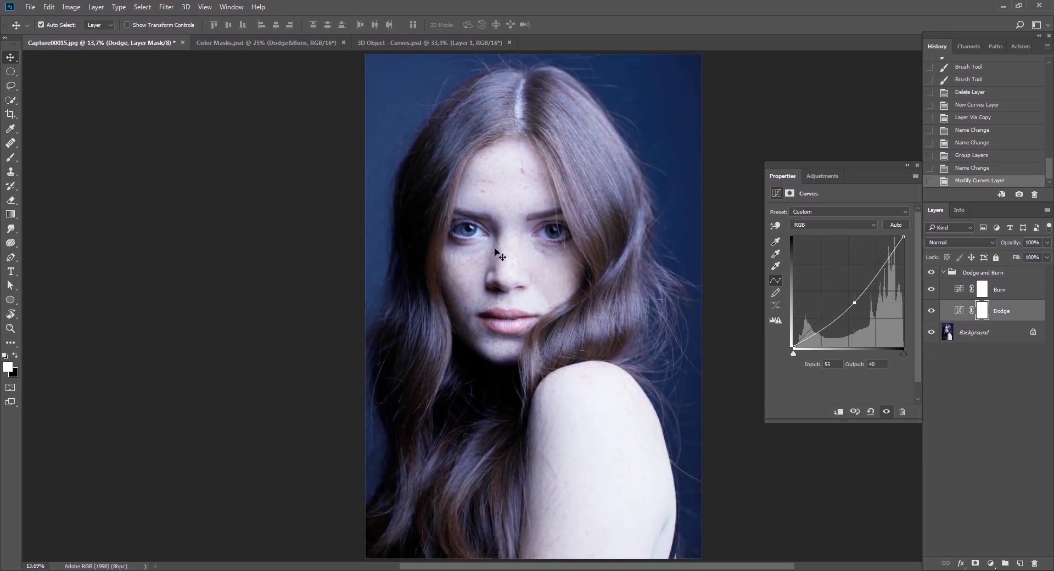
{"action": "left_click", "coordinate": [961, 291]}
{"action": "mouse_move", "coordinate": [847, 297]}
{"action": "left_mouse_down"}
{"action": "mouse_move", "coordinate": [844, 287]}
{"action": "mouse_move", "coordinate": [844, 307]}
{"action": "mouse_move", "coordinate": [843, 287]}
{"action": "left_mouse_up"}
{"action": "left_click", "coordinate": [971, 312]}
{"action": "left_click", "coordinate": [960, 291]}
{"action": "left_click", "coordinate": [960, 310]}
{"action": "left_click", "coordinate": [960, 291]}
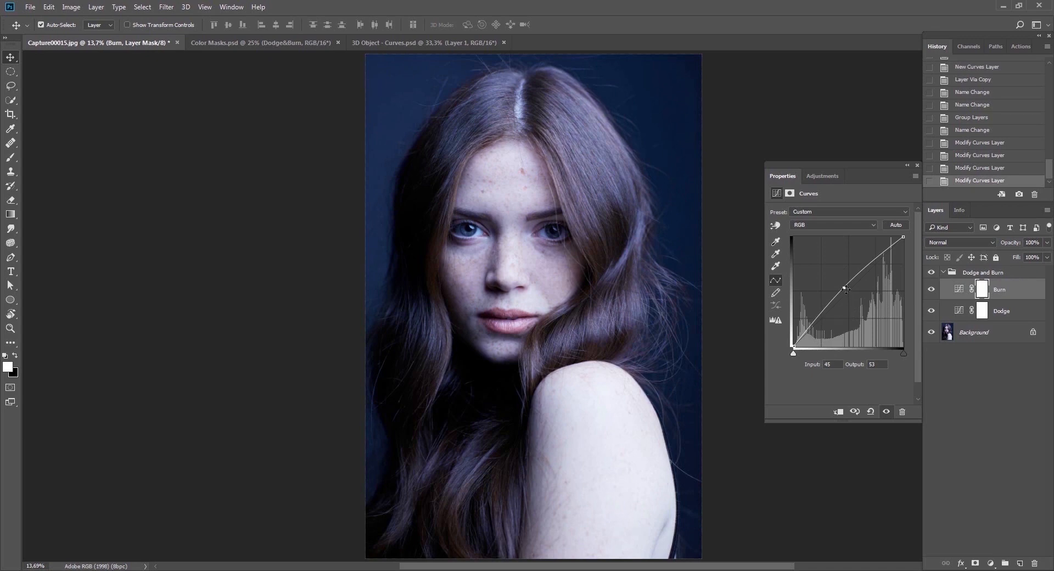
Remove the added curve points from the Burn and Dodge layers to make both curves straight again.
{"action": "left_click", "coordinate": [843, 287], "text": "ctrl"}
{"action": "left_click", "coordinate": [962, 315]}
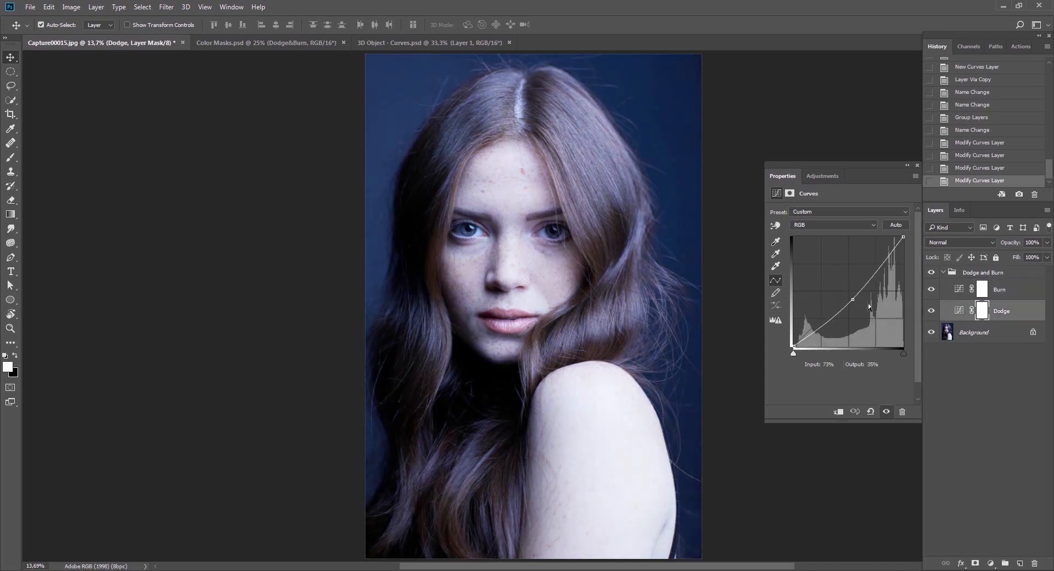
{"action": "left_click", "coordinate": [850, 301], "text": "ctrl"}
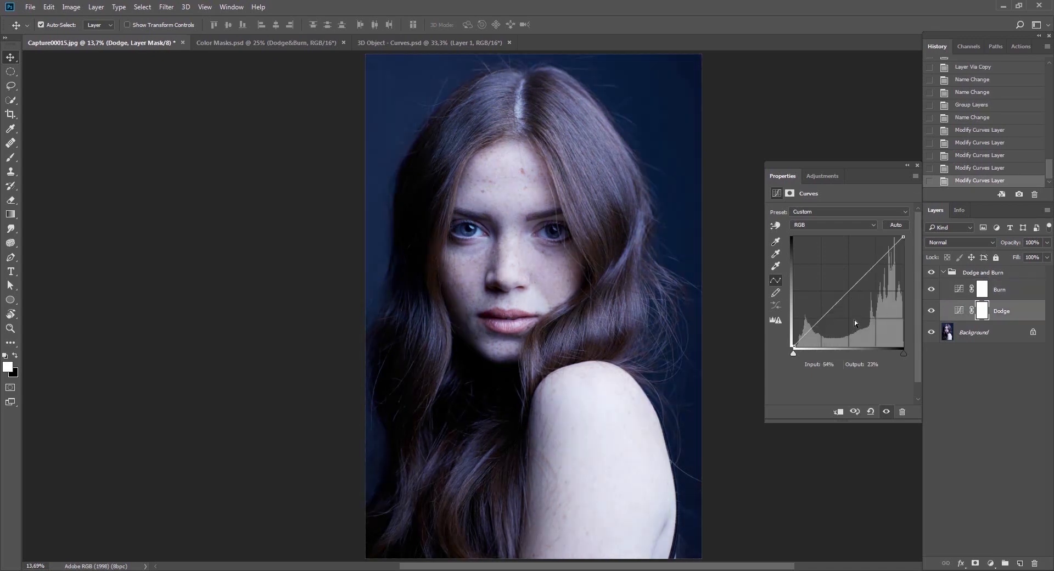
Set the Dodge layer's blend mode to Screen and invert its mask to black.
{"action": "left_click", "coordinate": [917, 165]}
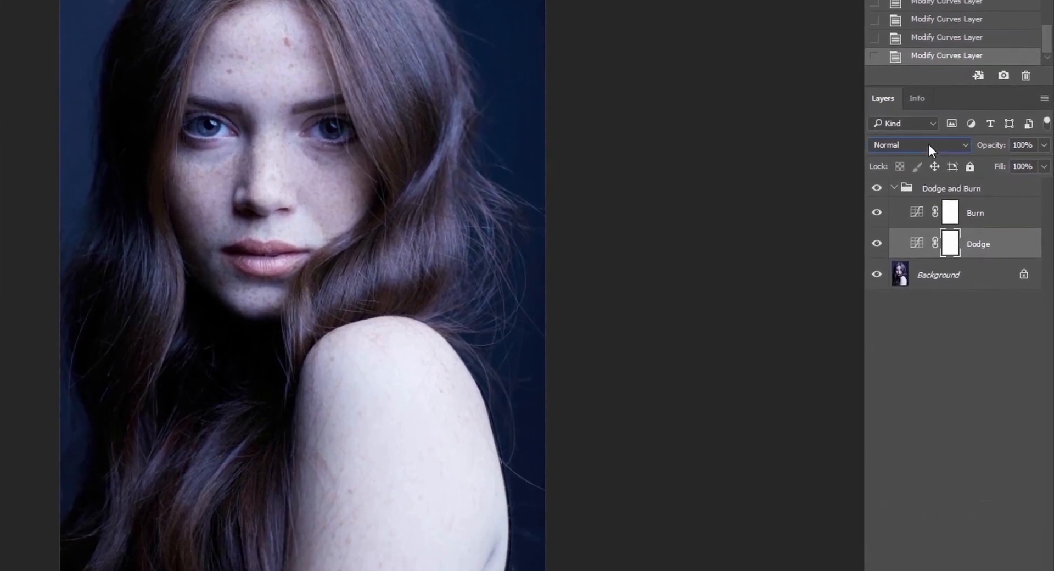
{"action": "left_click", "coordinate": [928, 144]}
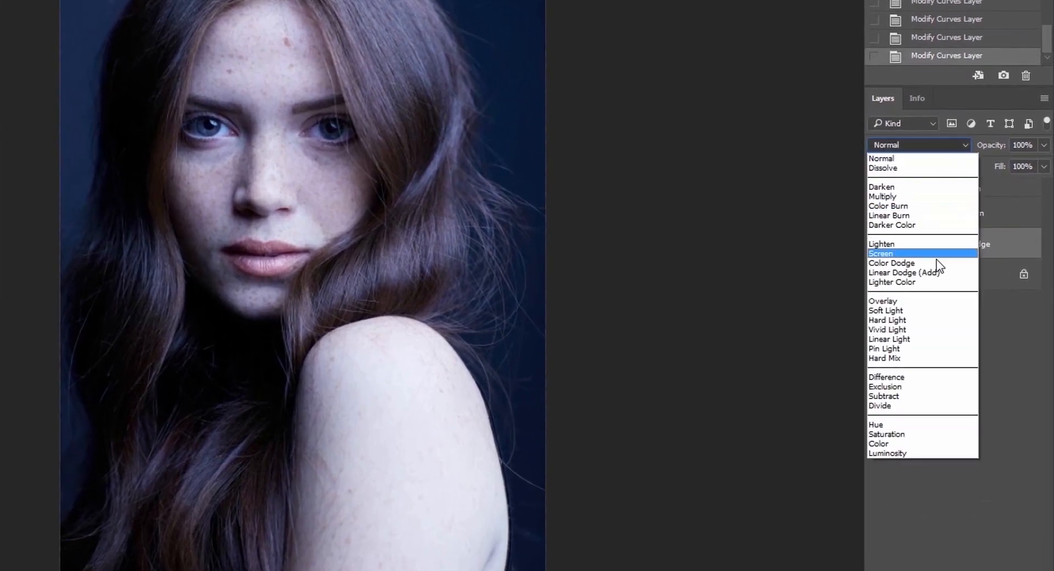
{"action": "left_click", "coordinate": [926, 254]}
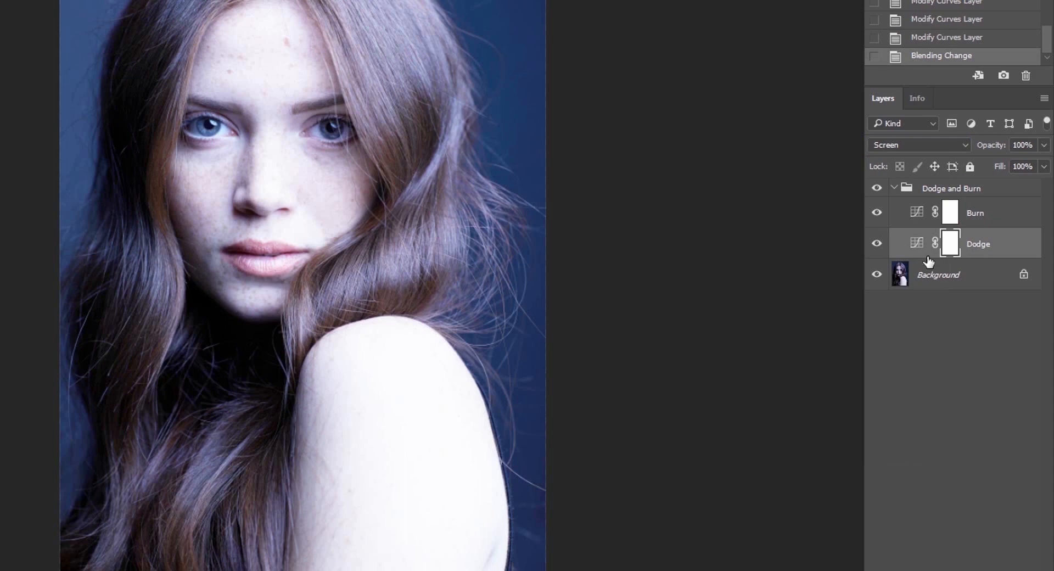
{"action": "key", "text": "ctrl+i"}
Set the Burn layer's blend mode to Multiply and invert its mask to black.
{"action": "left_click", "coordinate": [974, 224]}
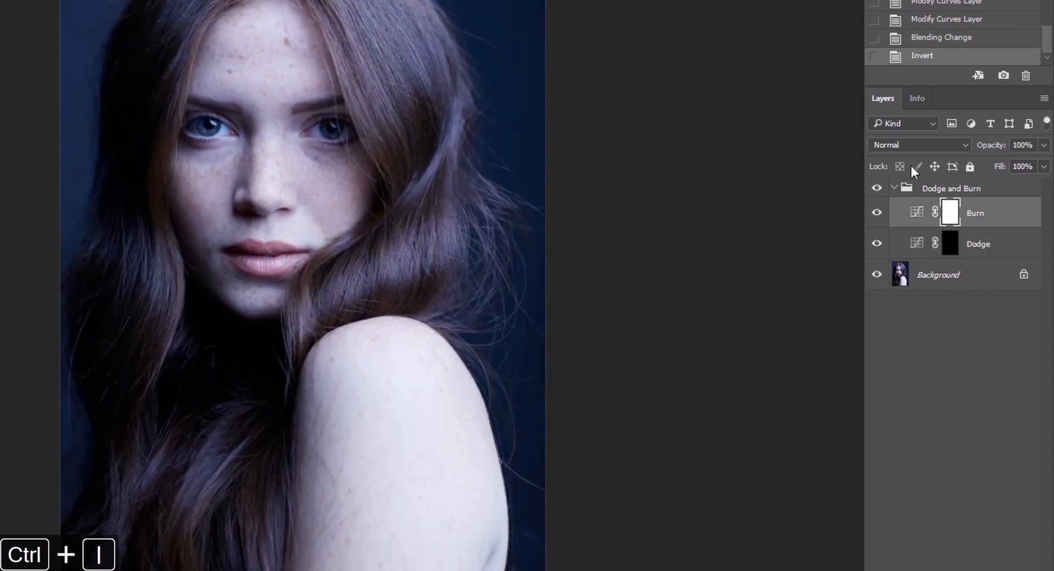
{"action": "left_click", "coordinate": [911, 143]}
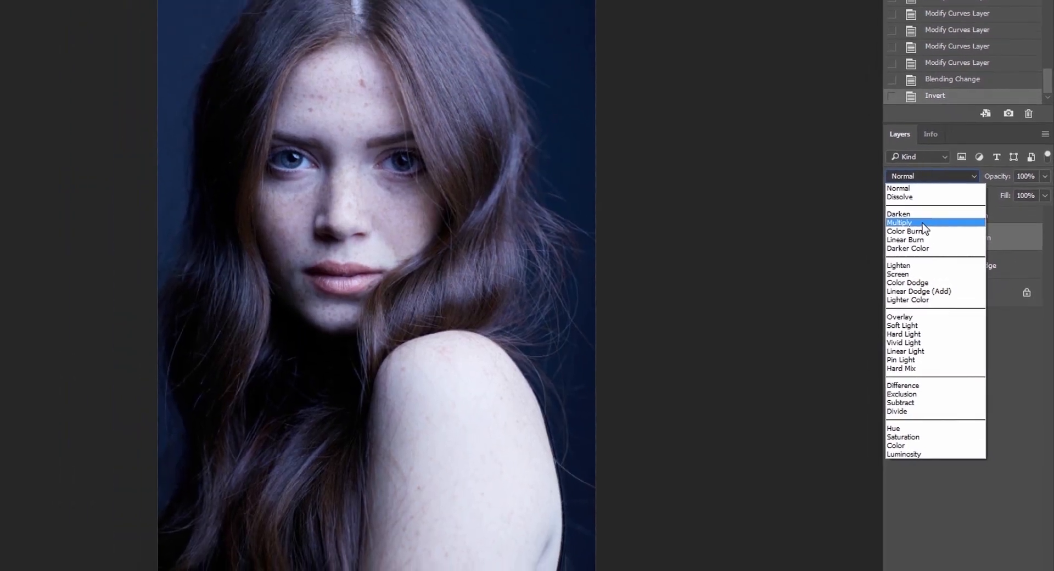
{"action": "left_click", "coordinate": [922, 223]}
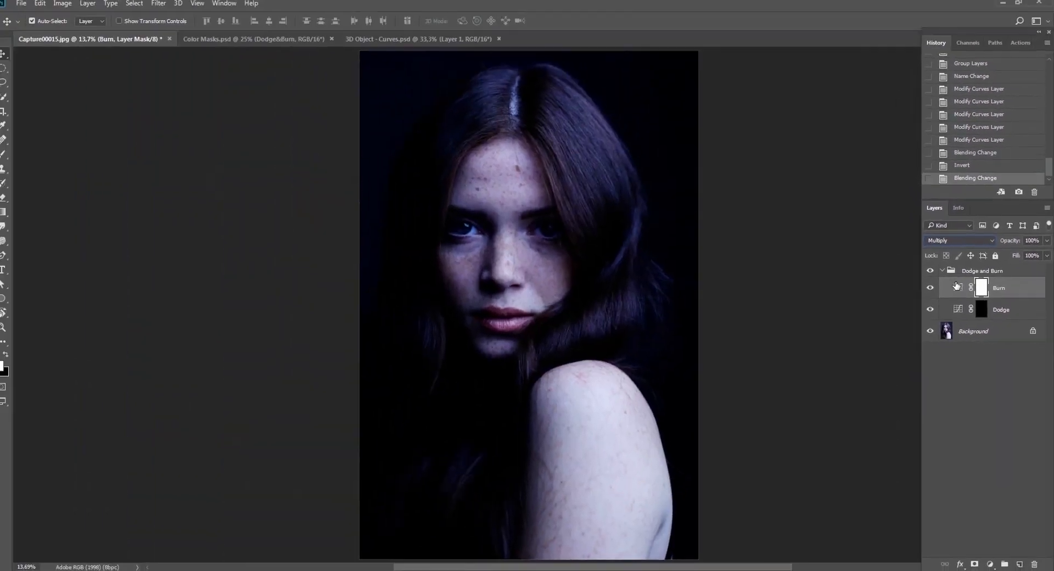
{"action": "key", "text": "ctrl+i"}
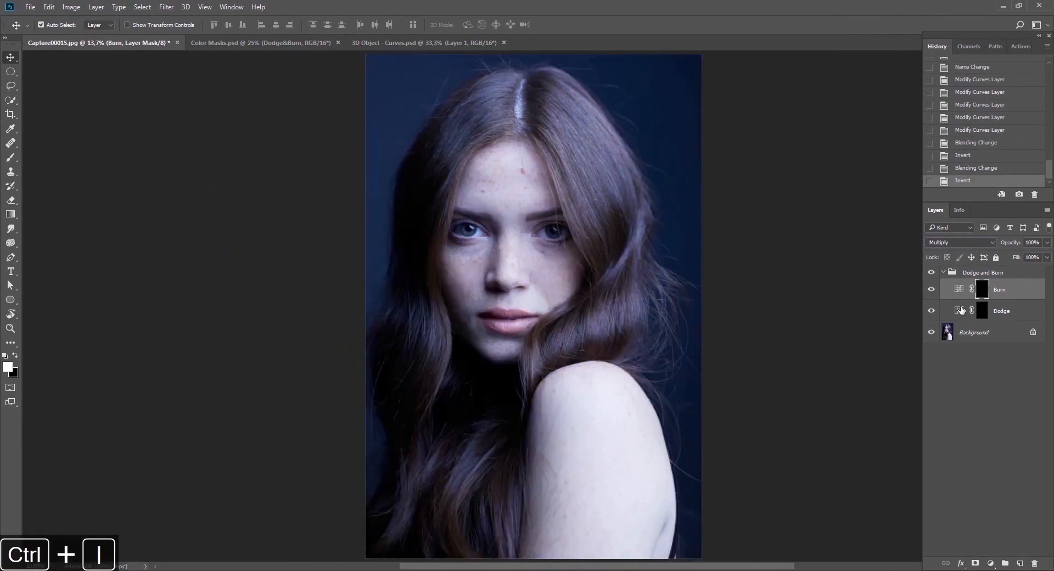
Brighten the shadow between the nose and the under-eye area by painting white on the Dodge mask at 20% opacity and 10% flow.
{"action": "key", "text": "z"}
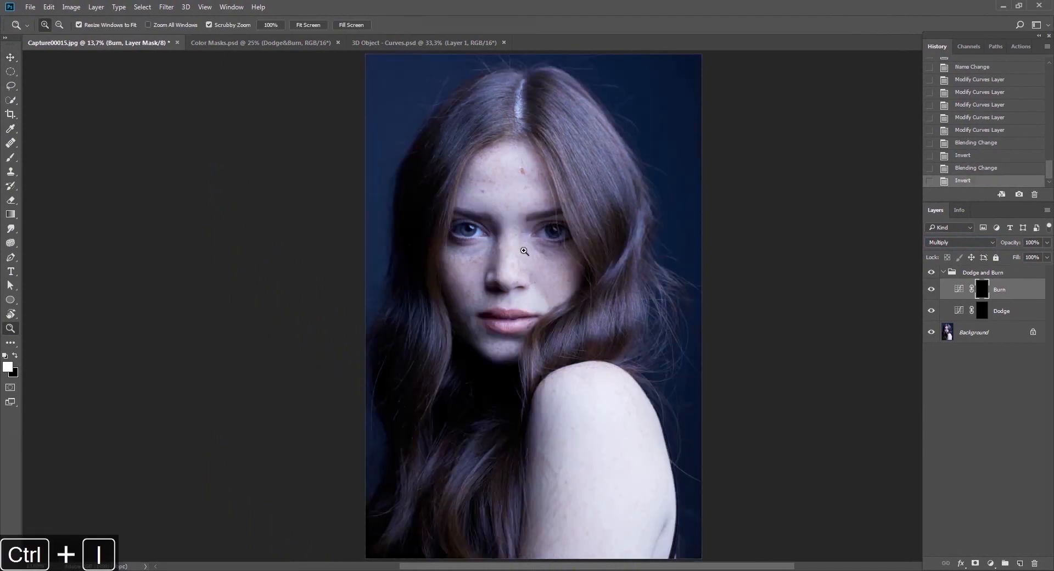
{"action": "left_click_drag", "start_coordinate": [520, 250], "coordinate": [587, 327]}
{"action": "key", "text": "b"}
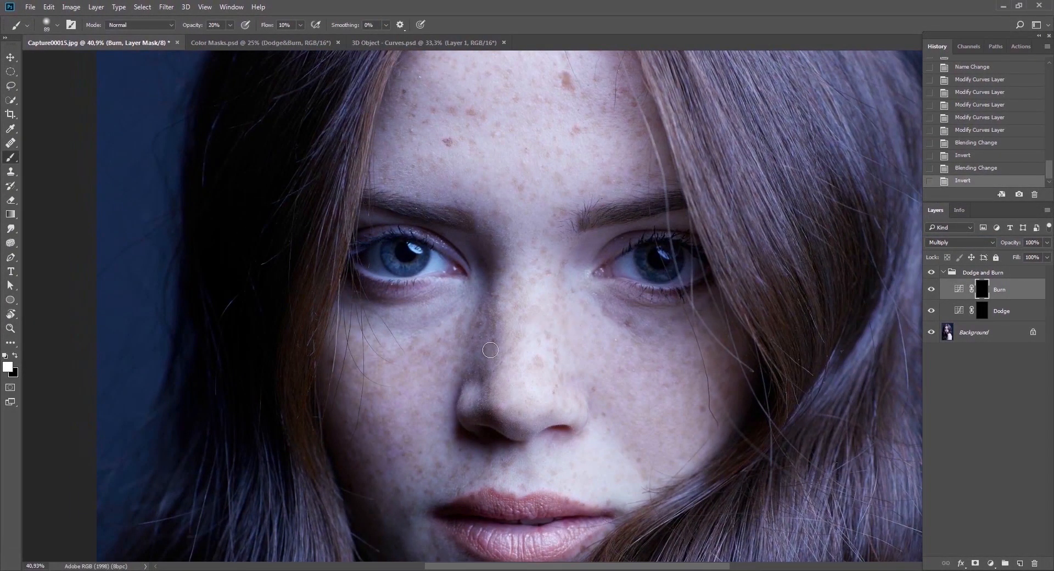
{"action": "mouse_move", "coordinate": [472, 332]}
{"action": "left_mouse_down"}
{"action": "mouse_move", "coordinate": [411, 330]}
{"action": "mouse_move", "coordinate": [455, 299]}
{"action": "mouse_move", "coordinate": [415, 330]}
{"action": "left_mouse_up"}
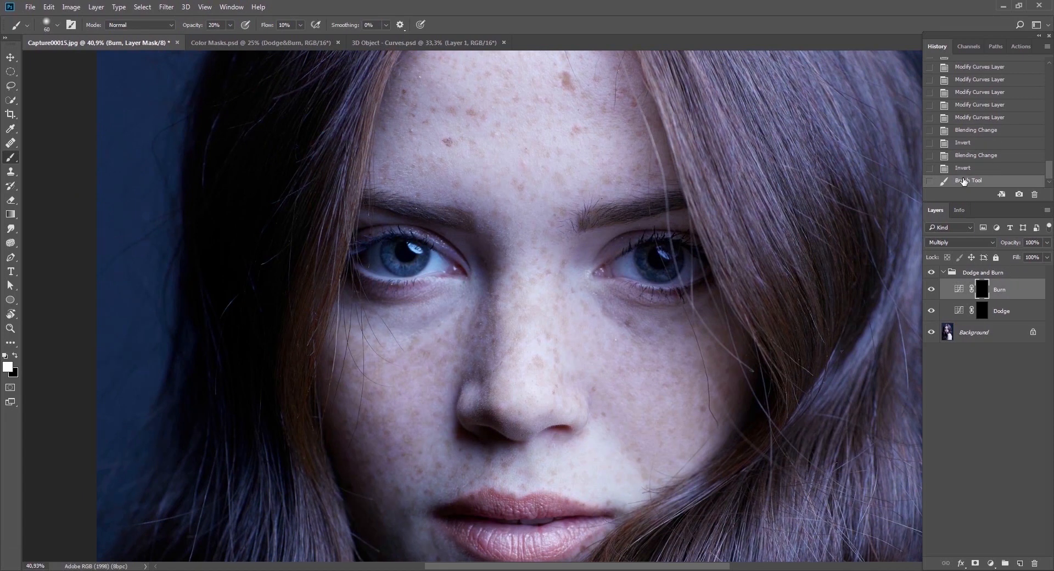
{"action": "key", "text": "ctrl+z"}
{"action": "left_click", "coordinate": [981, 309]}
{"action": "mouse_move", "coordinate": [466, 319]}
{"action": "left_mouse_down"}
{"action": "mouse_move", "coordinate": [437, 324]}
{"action": "mouse_move", "coordinate": [454, 305]}
{"action": "left_mouse_up"}
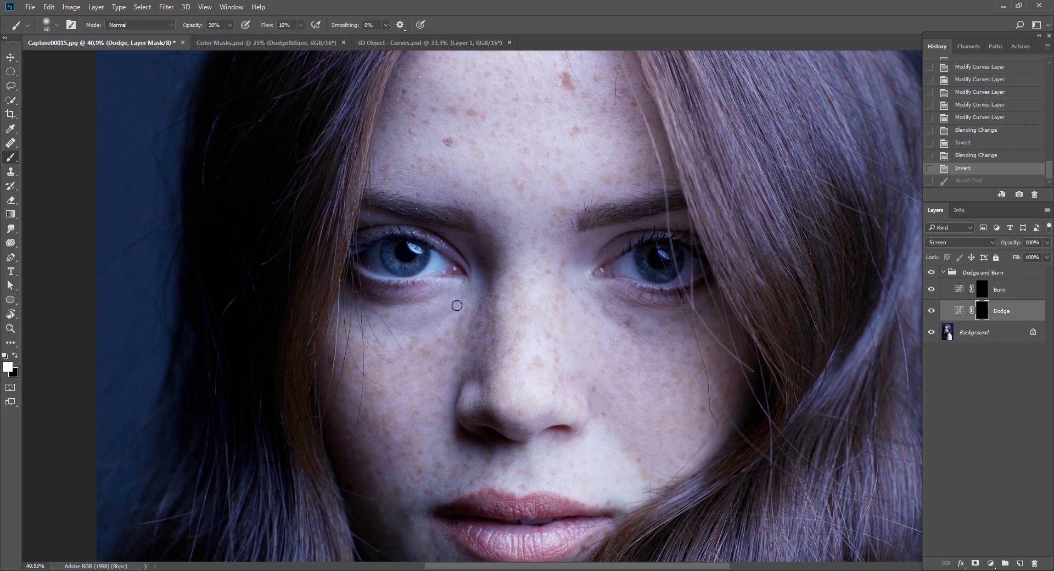
{"action": "mouse_move", "coordinate": [404, 332]}
{"action": "left_mouse_down"}
{"action": "mouse_move", "coordinate": [425, 322]}
{"action": "mouse_move", "coordinate": [383, 327]}
{"action": "mouse_move", "coordinate": [390, 321]}
{"action": "mouse_move", "coordinate": [415, 324]}
{"action": "mouse_move", "coordinate": [441, 309]}
{"action": "mouse_move", "coordinate": [400, 327]}
{"action": "left_mouse_up"}
{"action": "mouse_move", "coordinate": [442, 310]}
{"action": "left_mouse_down"}
{"action": "mouse_move", "coordinate": [410, 325]}
{"action": "mouse_move", "coordinate": [449, 309]}
{"action": "left_mouse_up"}
{"action": "left_click_drag", "start_coordinate": [384, 331], "coordinate": [385, 324]}
{"action": "left_click_drag", "start_coordinate": [385, 324], "coordinate": [447, 310]}
View the Dodge and Burn masks on their own, return to the portrait and make the Dodge mask active.
{"action": "left_click", "coordinate": [982, 289]}
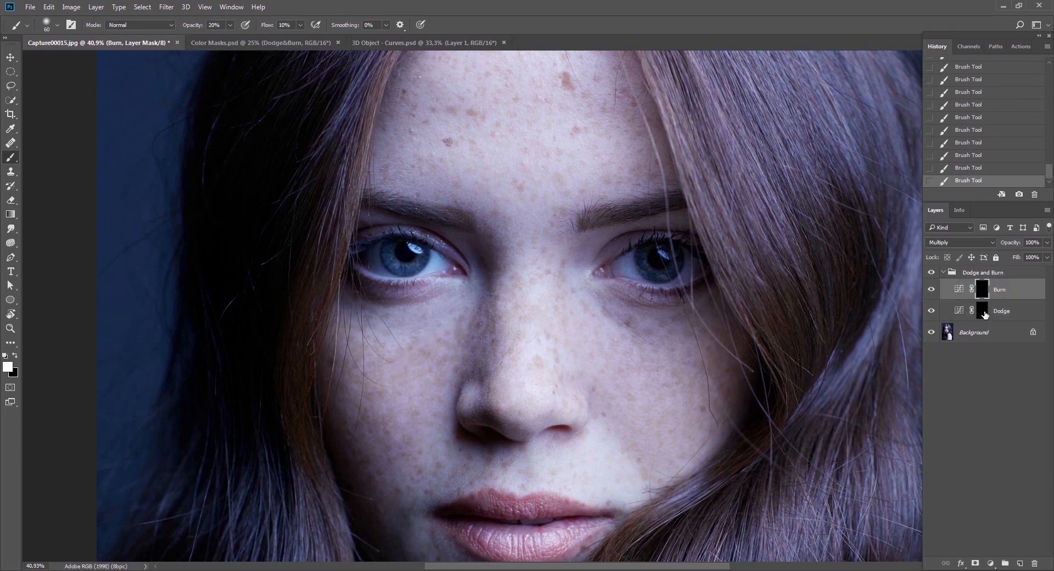
{"action": "left_click", "coordinate": [983, 313], "text": "alt"}
{"action": "left_click", "coordinate": [982, 296], "text": "alt"}
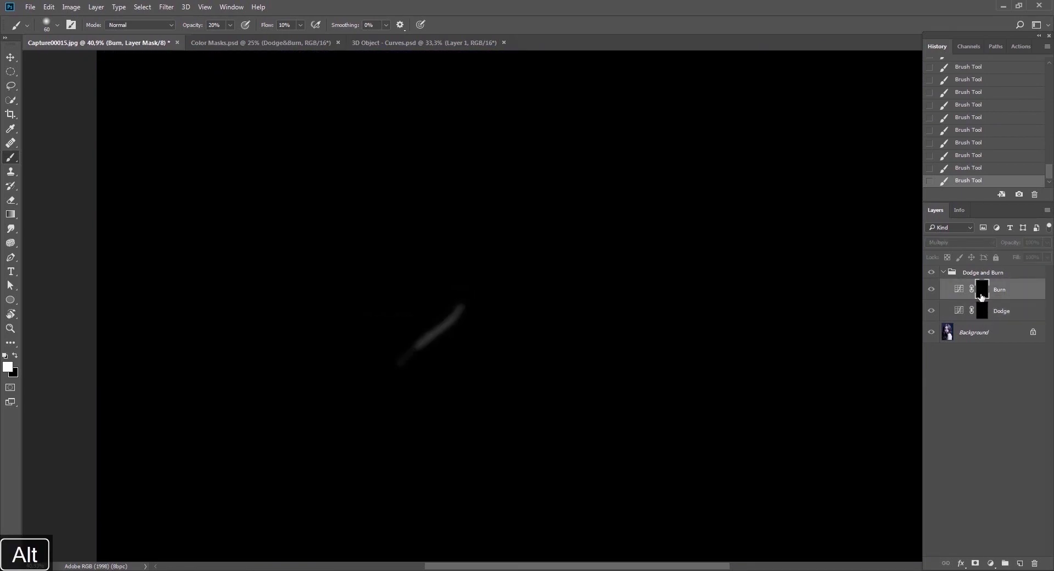
{"action": "left_click", "coordinate": [982, 297], "text": "alt"}
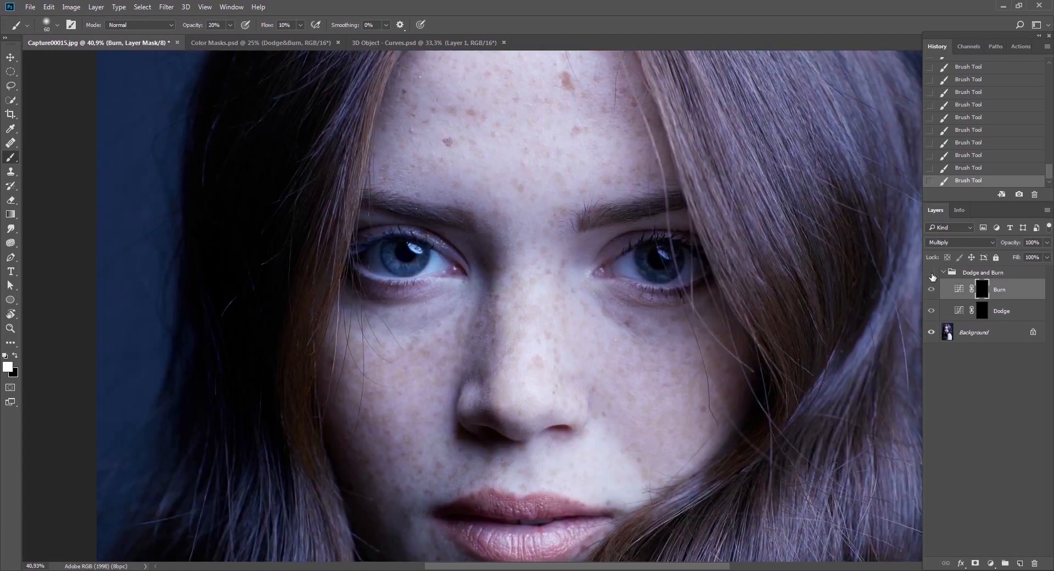
{"action": "left_click", "coordinate": [981, 311]}
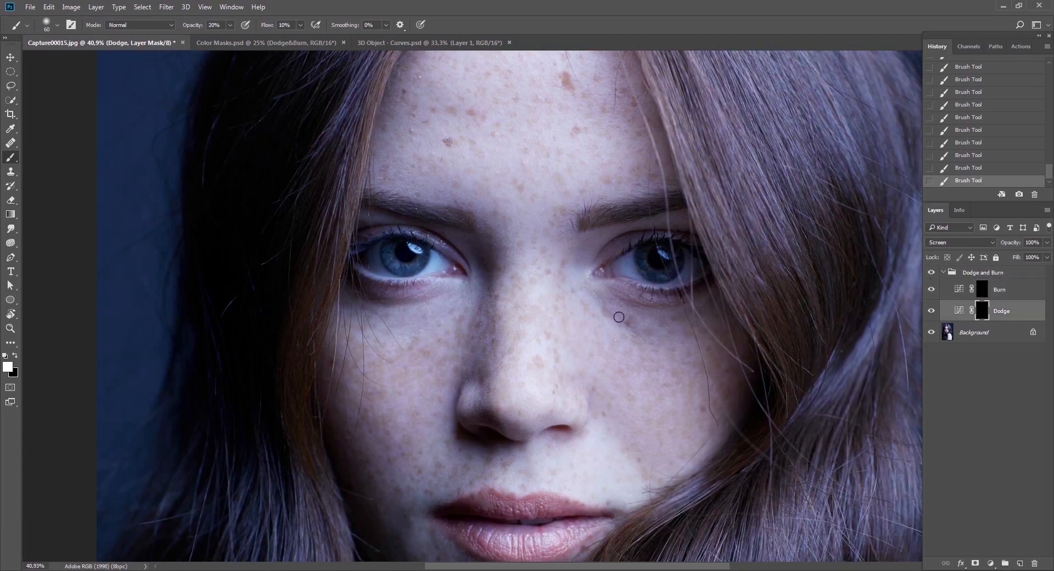
{"action": "key", "text": "x"}
{"action": "key", "text": "v"}
In Color Masks.psd, move the Burn layer's mask to the Purple layer and the Dodge layer's mask to the Green layer.
{"action": "left_click", "coordinate": [317, 44]}
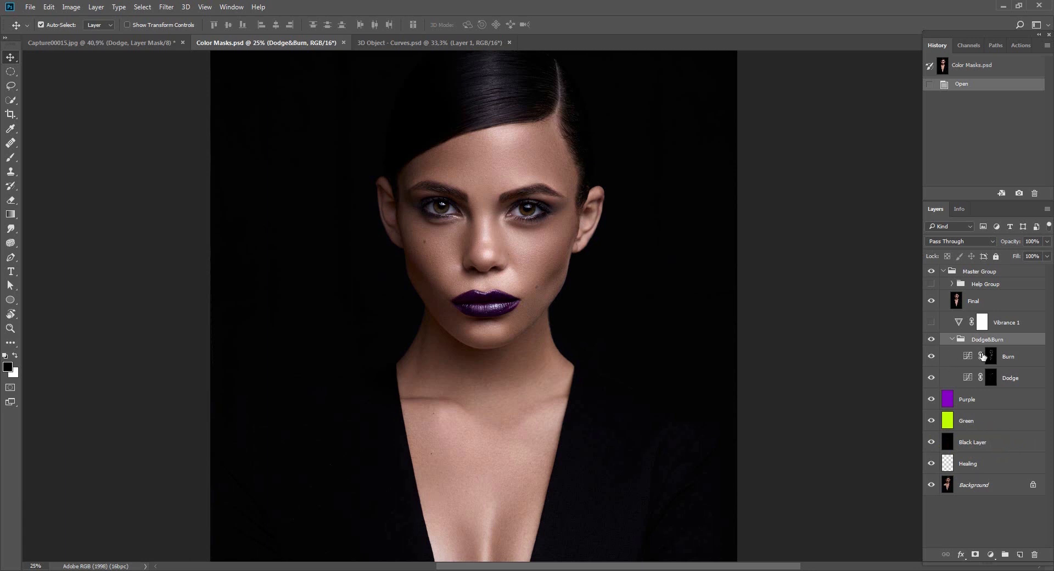
{"action": "left_click_drag", "start_coordinate": [983, 356], "coordinate": [966, 399]}
{"action": "left_click_drag", "start_coordinate": [991, 378], "coordinate": [967, 421]}
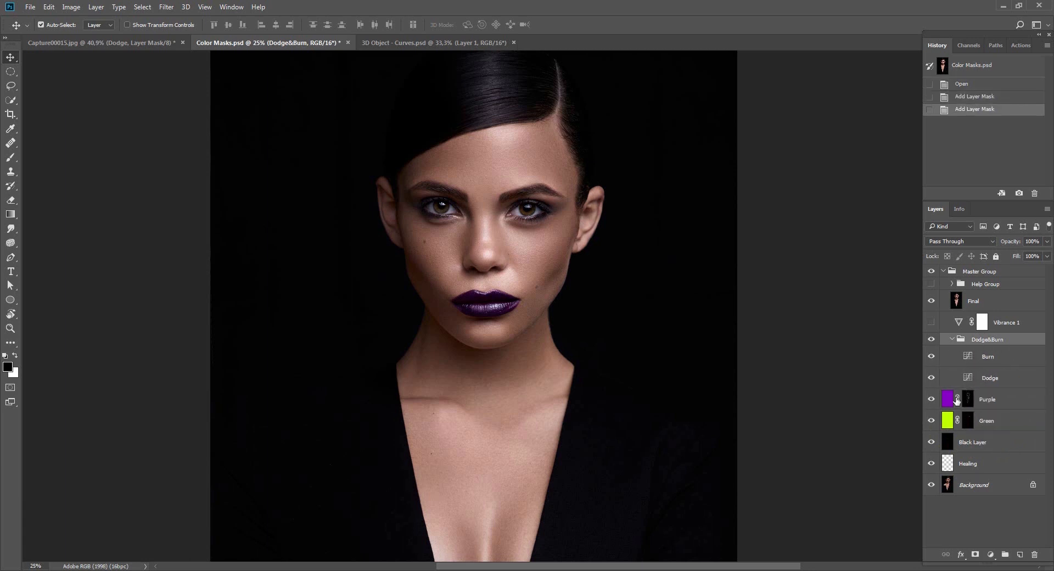
Hide the Burn and Final layers and leave the Dodge curve visible above the masked Purple and Green layers.
{"action": "left_click", "coordinate": [931, 378]}
{"action": "left_click", "coordinate": [931, 356]}
{"action": "left_click", "coordinate": [931, 301]}
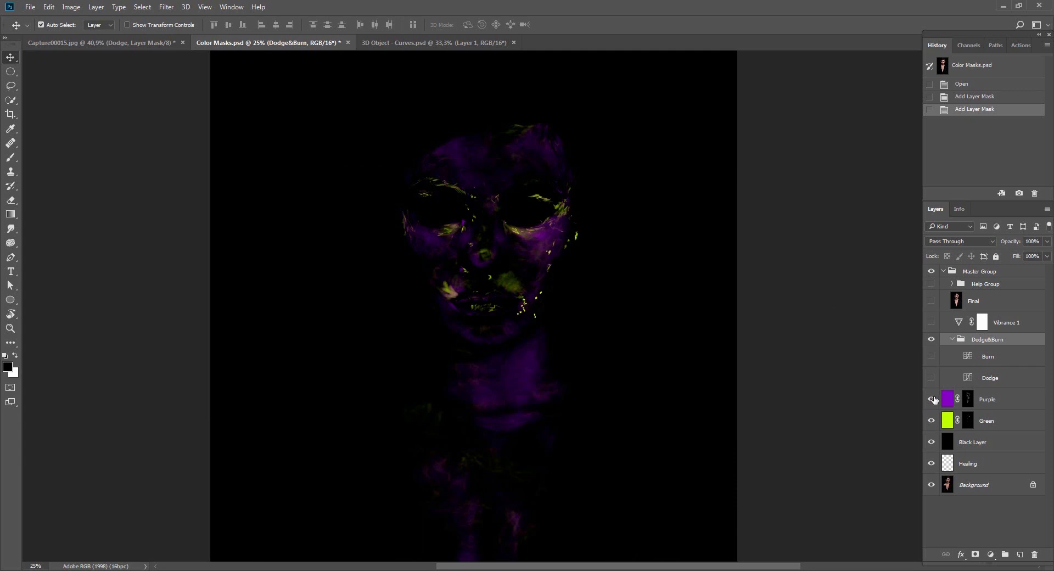
{"action": "left_click", "coordinate": [931, 377]}
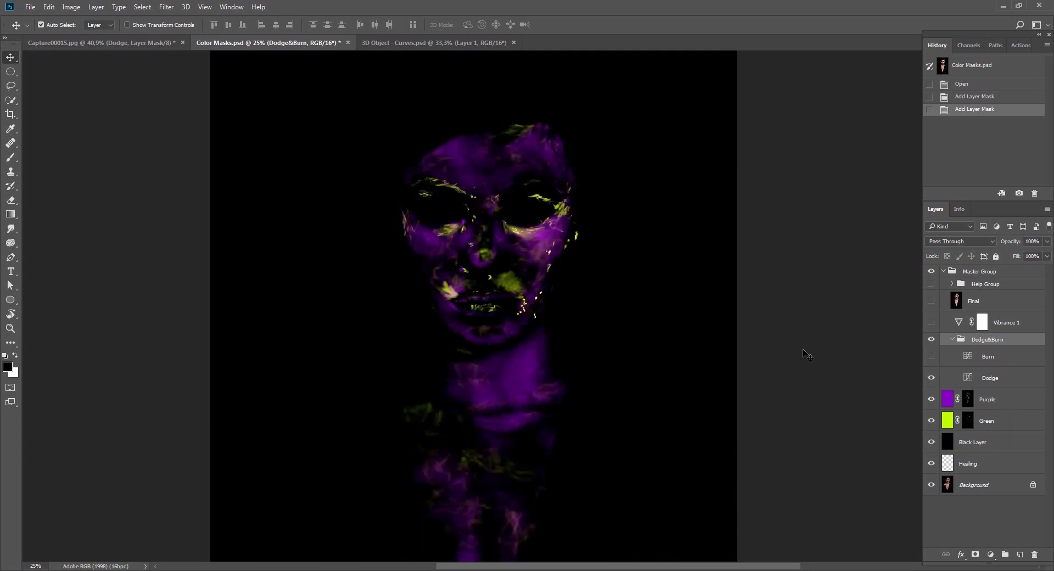
Examine the Purple and Green layers' masks on their own in greyscale and compare their brush strokes.
{"action": "key", "text": "z"}
{"action": "left_click", "coordinate": [508, 273]}
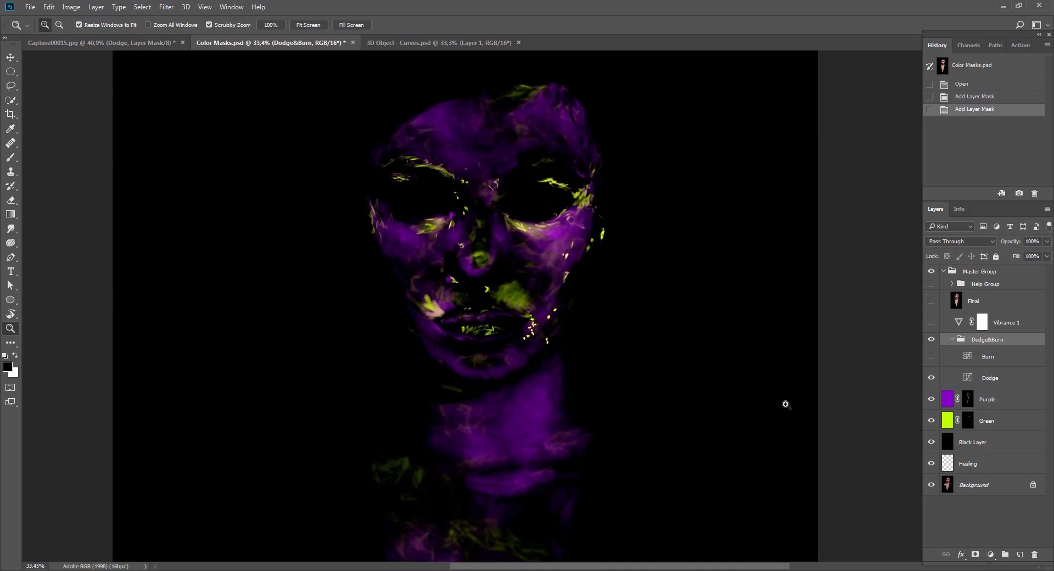
{"action": "left_click", "coordinate": [969, 405], "text": "alt"}
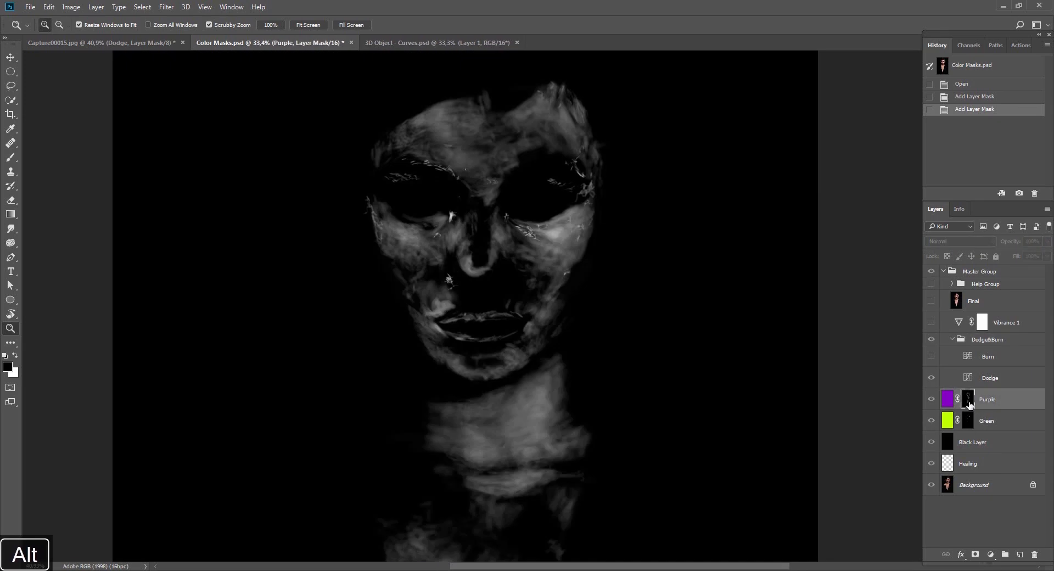
{"action": "left_click", "coordinate": [968, 421], "text": "alt"}
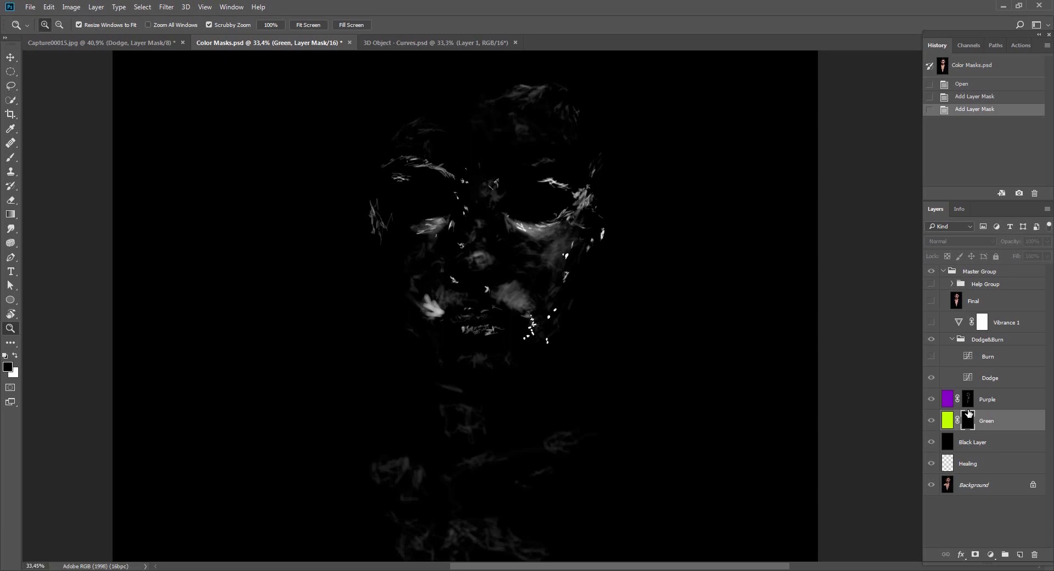
{"action": "left_click", "coordinate": [969, 400], "text": "alt"}
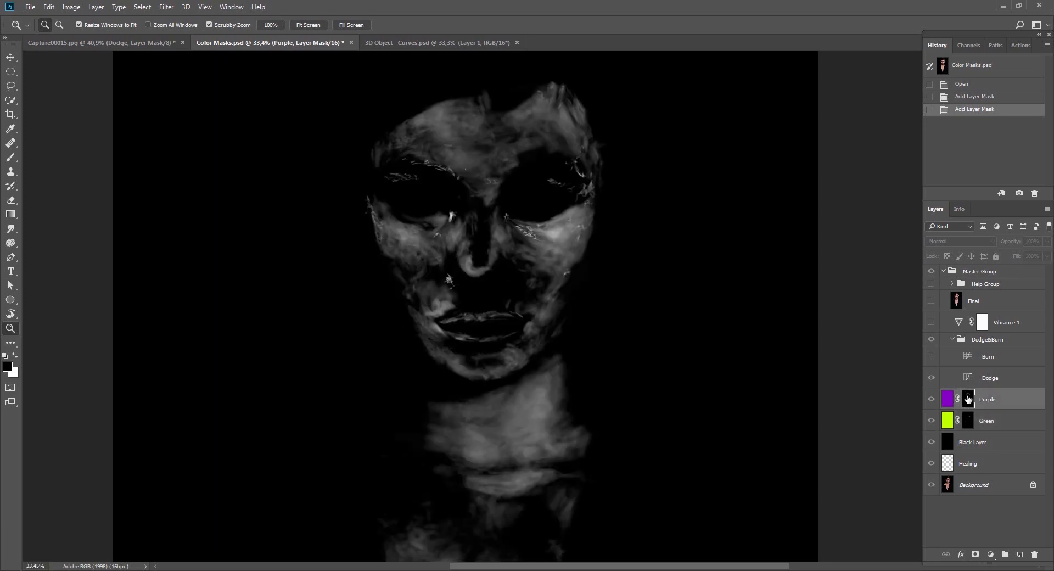
{"action": "left_click", "coordinate": [968, 421], "text": "alt"}
{"action": "left_click", "coordinate": [966, 421], "text": "alt"}
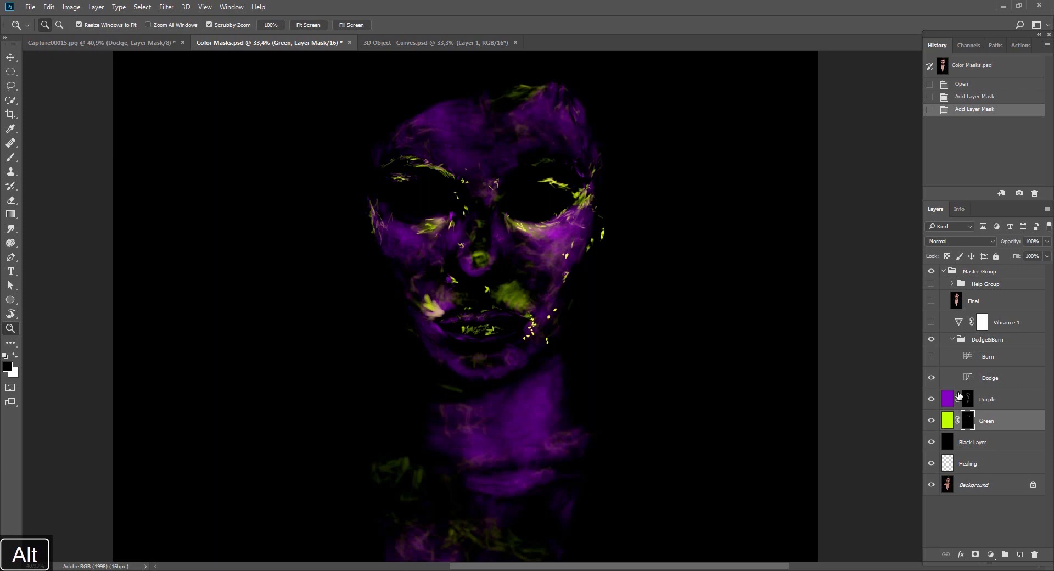
Try the Density and Feather settings on the Green layer's mask, returning them to 100% and 0.0 px.
{"action": "double_click", "coordinate": [968, 377]}
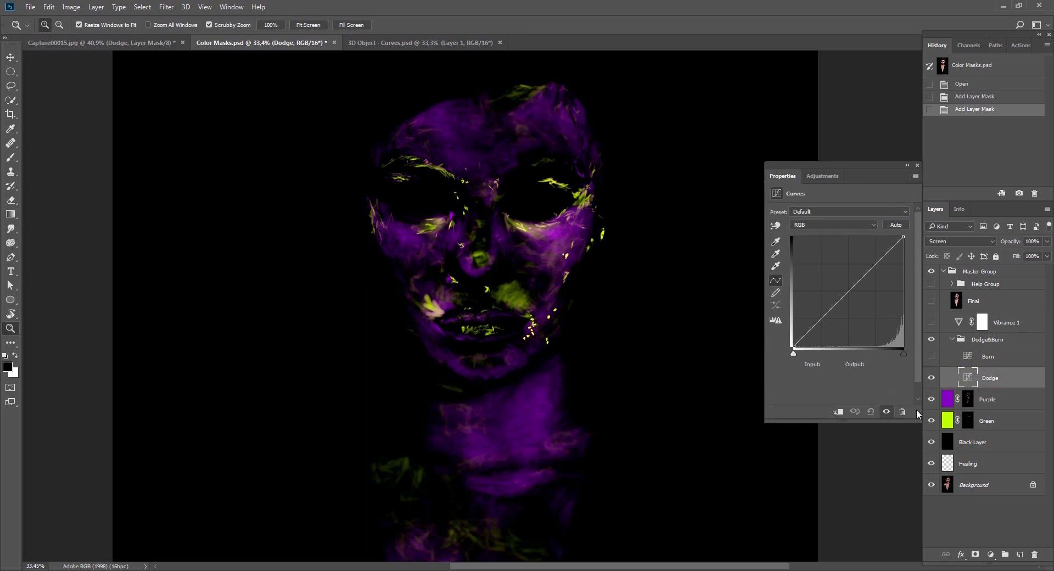
{"action": "left_click", "coordinate": [968, 421]}
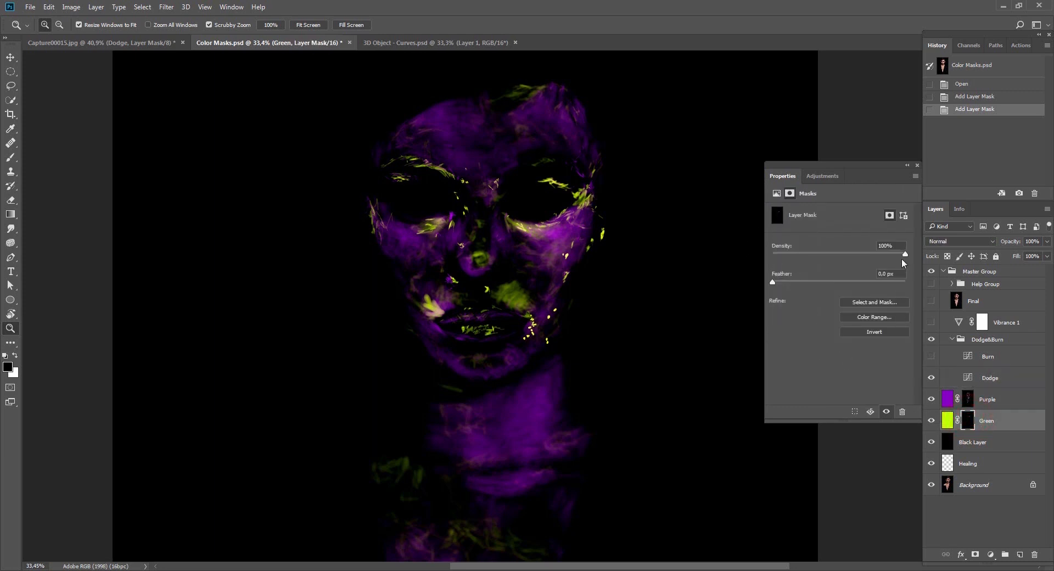
{"action": "left_click_drag", "start_coordinate": [901, 258], "coordinate": [906, 258]}
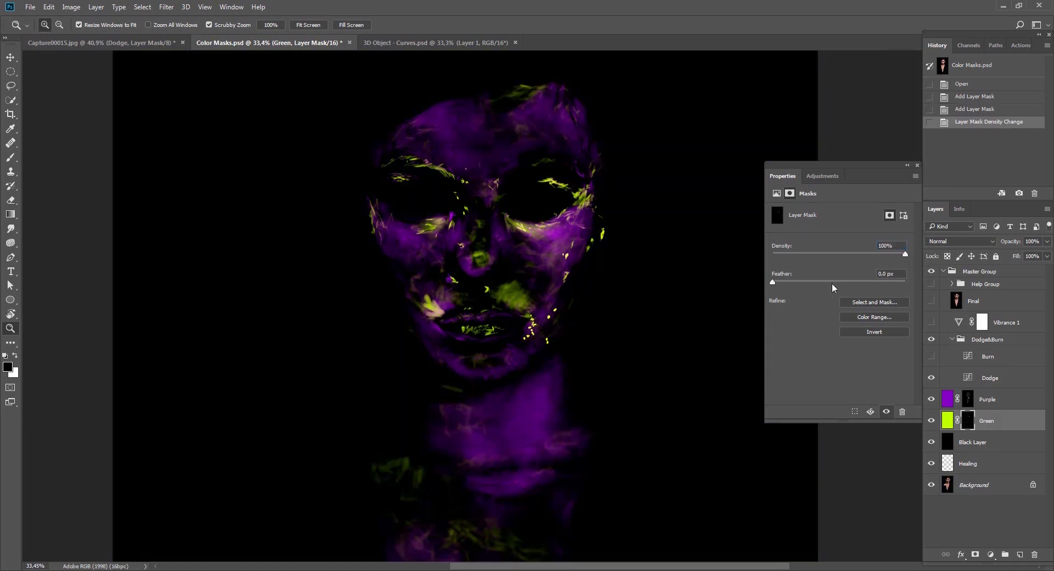
{"action": "left_click_drag", "start_coordinate": [822, 284], "coordinate": [776, 291]}
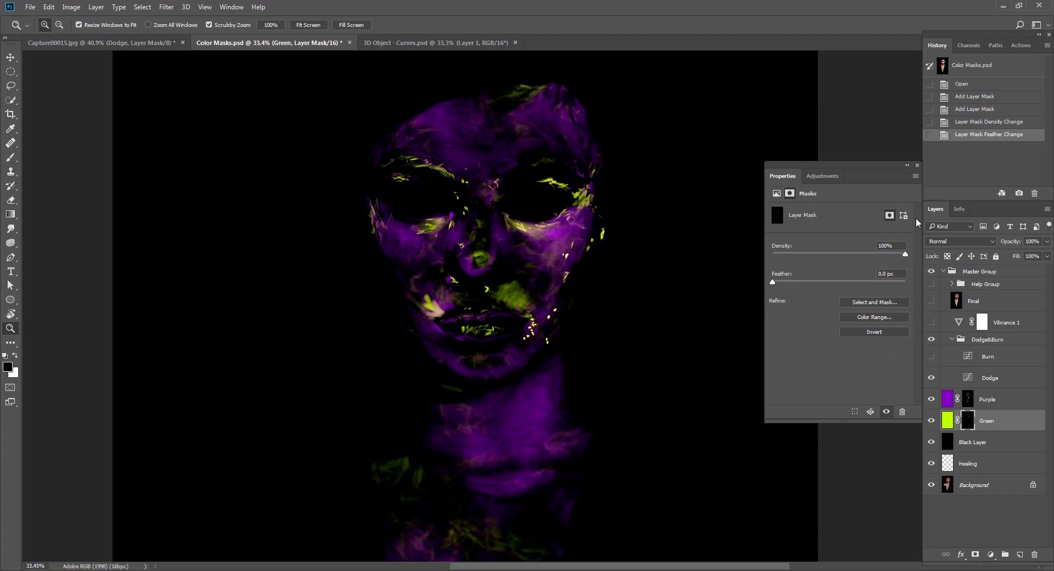
{"action": "left_click", "coordinate": [917, 164]}
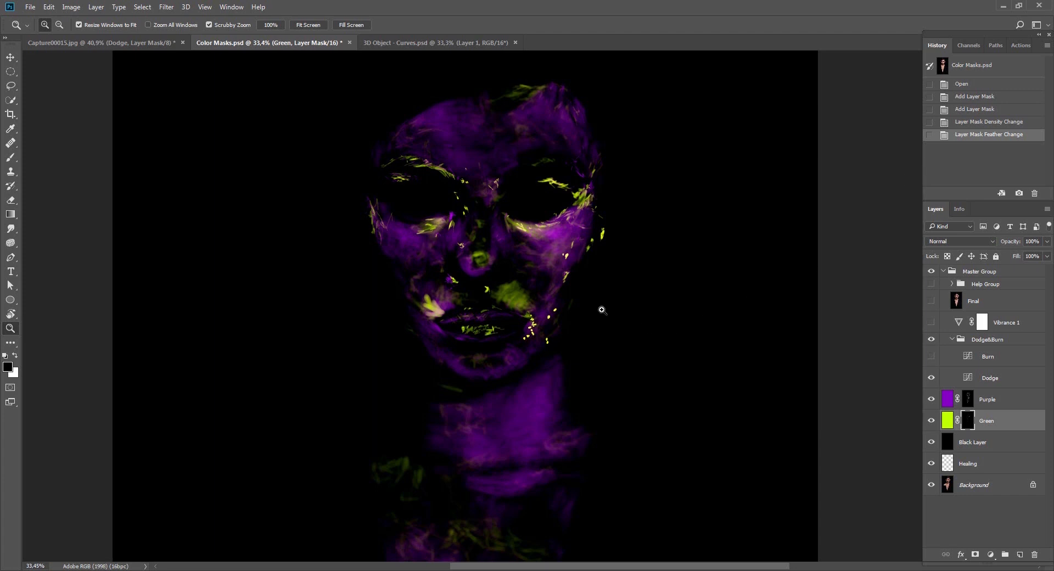
In 3D Object - Curves.psd, run the Dodge and Burn action and expand the resulting layer group.
{"action": "left_click", "coordinate": [459, 41]}
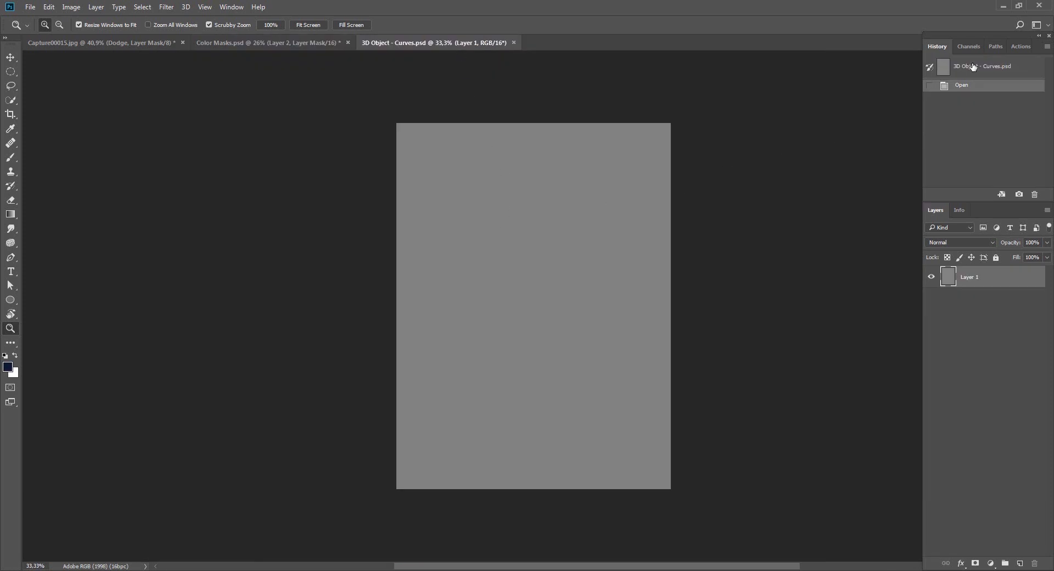
{"action": "left_click", "coordinate": [1020, 46]}
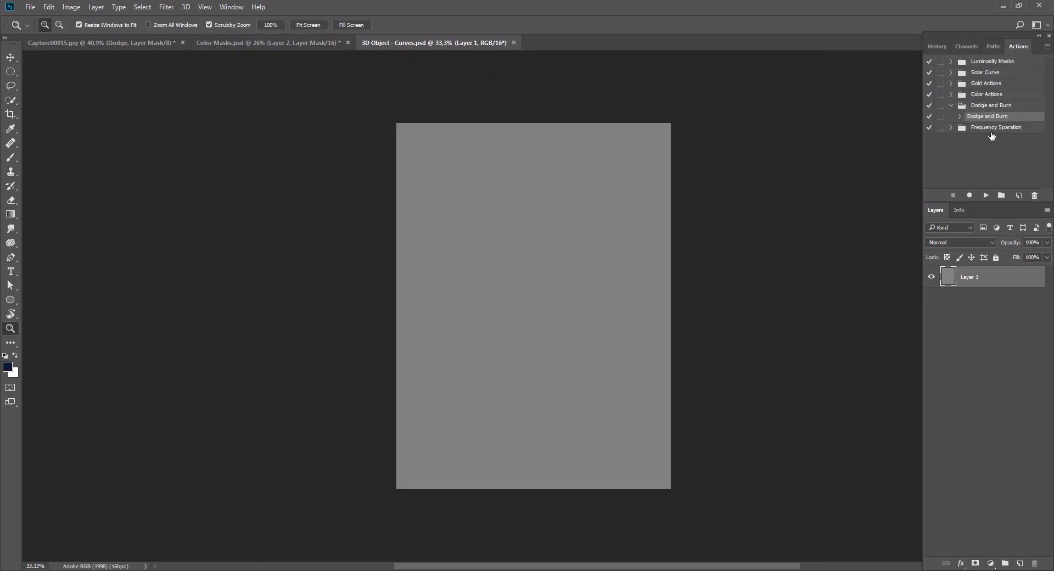
{"action": "left_click", "coordinate": [986, 195]}
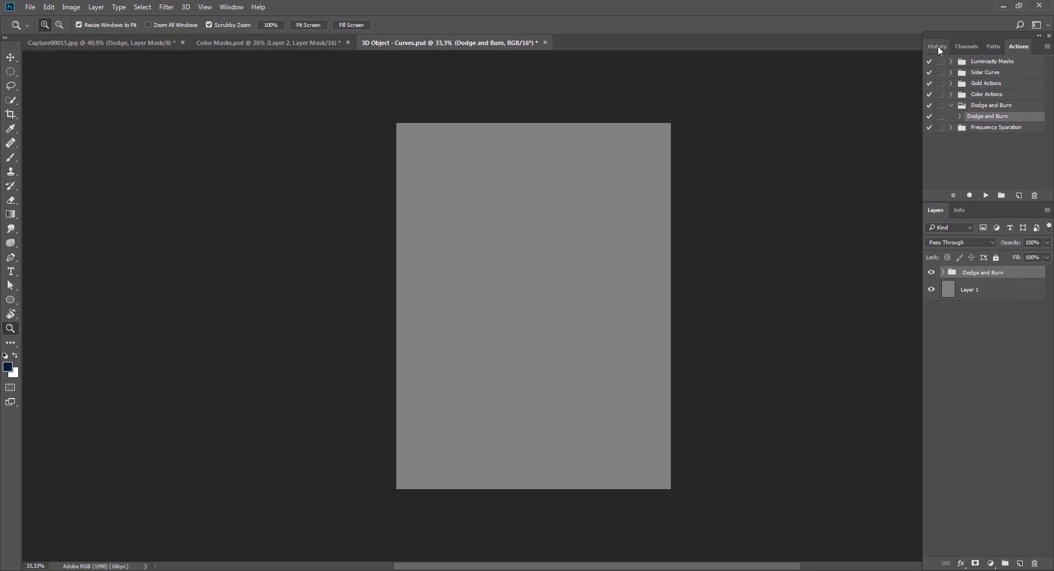
{"action": "left_click", "coordinate": [938, 47]}
{"action": "left_click", "coordinate": [943, 272]}
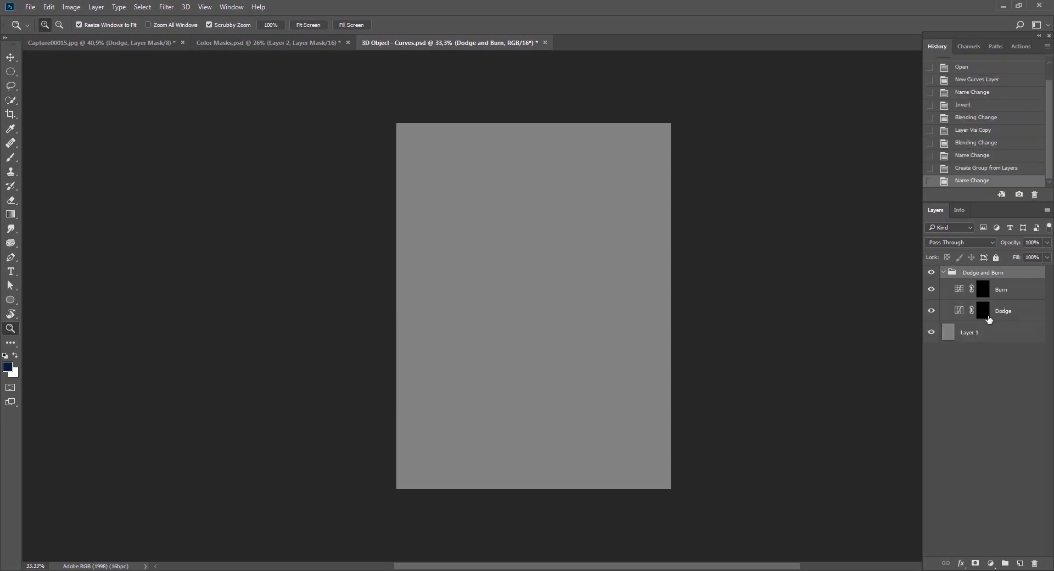
With the Dodge mask active, draw a large circular selection on the grey canvas using the Elliptical Marquee tool.
{"action": "left_click", "coordinate": [984, 314]}
{"action": "key", "text": "o"}
{"action": "left_click_drag", "start_coordinate": [487, 247], "coordinate": [479, 244]}
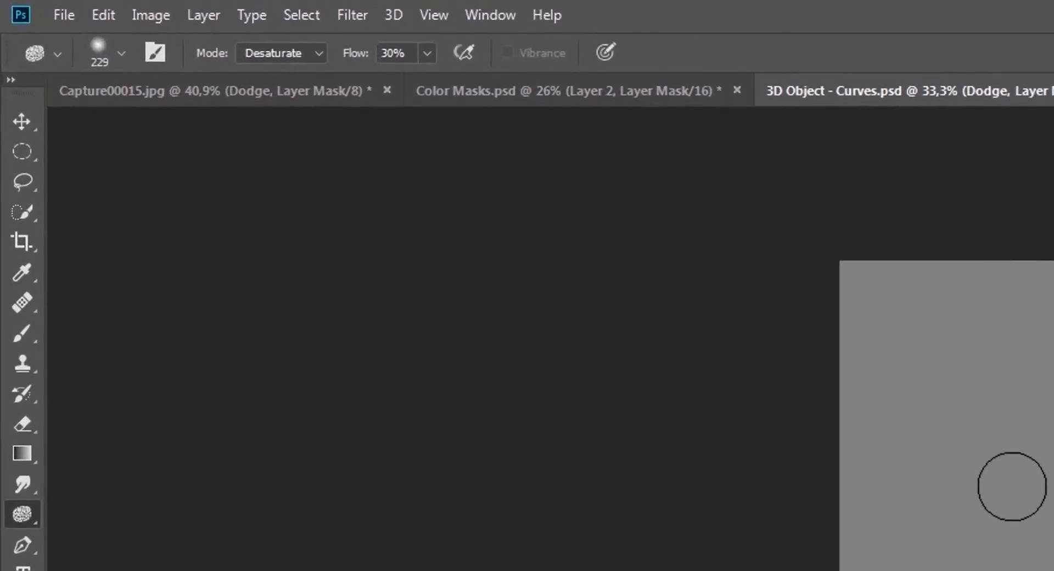
{"action": "left_click", "coordinate": [22, 151]}
{"action": "left_click_drag", "start_coordinate": [908, 410], "coordinate": [1053, 570]}
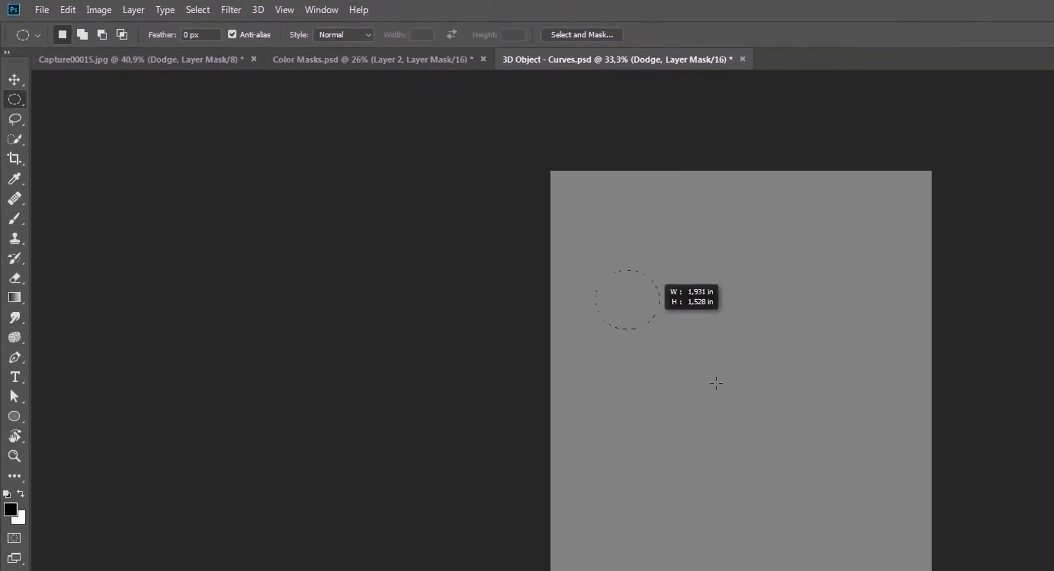
{"action": "left_click_drag", "start_coordinate": [716, 383], "coordinate": [880, 566]}
{"action": "key", "text": "shift"}
{"action": "left_click_drag", "start_coordinate": [634, 406], "coordinate": [636, 421]}
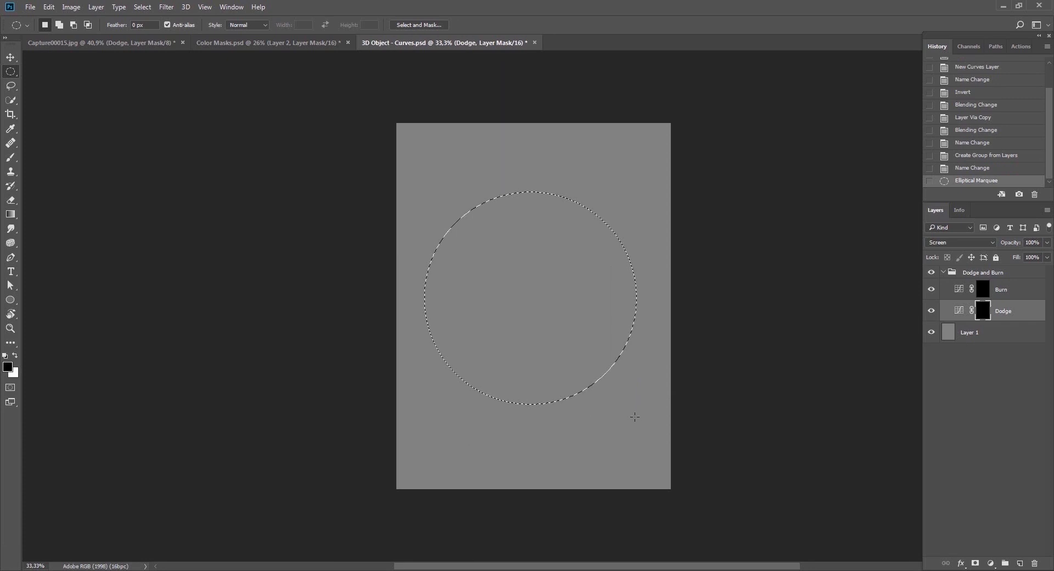
{"action": "key", "text": "v"}
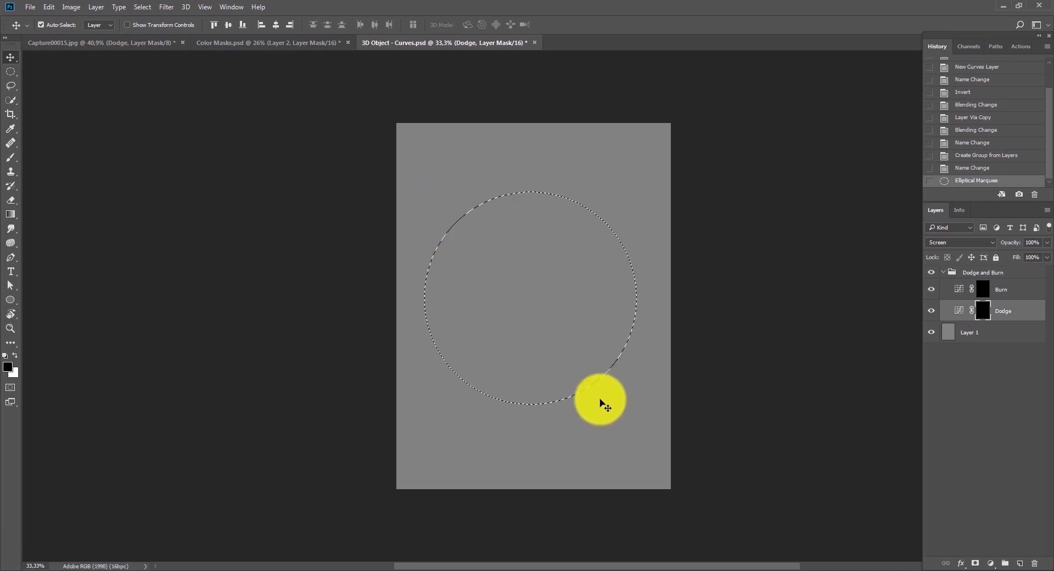
Shade the selected circle by painting white on the Burn mask with an 885-size brush at 20% opacity and 20% flow.
{"action": "key", "text": "b"}
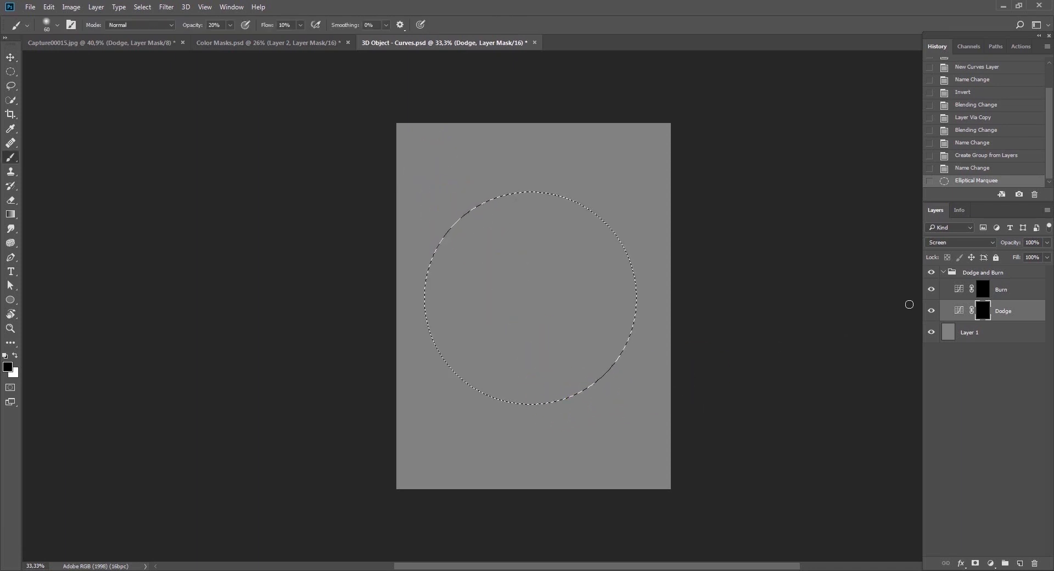
{"action": "key", "text": "x"}
{"action": "left_click", "coordinate": [983, 294]}
{"action": "key", "text": "z"}
{"action": "left_click_drag", "start_coordinate": [523, 324], "coordinate": [536, 346]}
{"action": "key", "text": "b"}
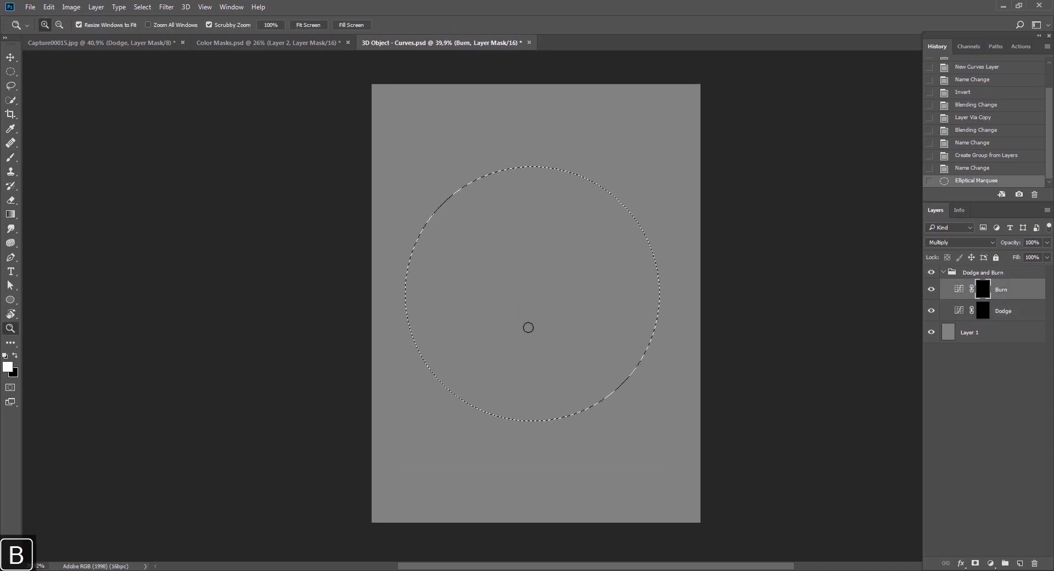
{"action": "mouse_move", "coordinate": [520, 298]}
{"action": "left_mouse_down"}
{"action": "mouse_move", "coordinate": [580, 299]}
{"action": "mouse_move", "coordinate": [607, 273]}
{"action": "mouse_move", "coordinate": [595, 269]}
{"action": "left_mouse_up"}
{"action": "key", "text": "shift+2"}
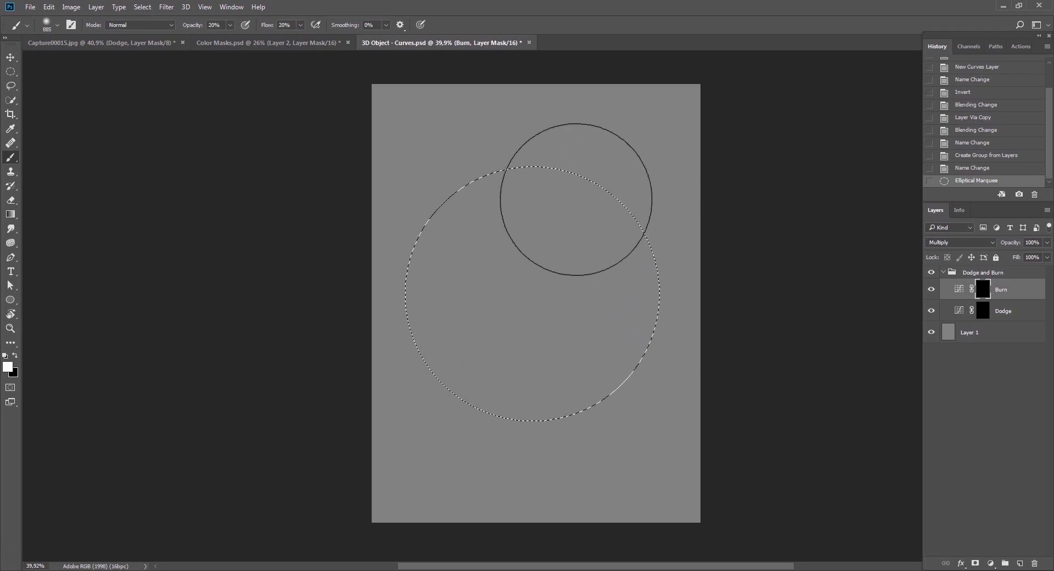
{"action": "mouse_move", "coordinate": [575, 199]}
{"action": "left_mouse_down"}
{"action": "mouse_move", "coordinate": [528, 248]}
{"action": "mouse_move", "coordinate": [565, 207]}
{"action": "mouse_move", "coordinate": [601, 263]}
{"action": "mouse_move", "coordinate": [573, 382]}
{"action": "mouse_move", "coordinate": [462, 353]}
{"action": "mouse_move", "coordinate": [487, 372]}
{"action": "mouse_move", "coordinate": [614, 361]}
{"action": "left_mouse_up"}
Deepen the circle's shading on the Burn mask with white strokes at 40% brush opacity.
{"action": "key", "text": "4"}
{"action": "key", "text": "d"}
{"action": "mouse_move", "coordinate": [572, 240]}
{"action": "left_mouse_down"}
{"action": "mouse_move", "coordinate": [583, 394]}
{"action": "mouse_move", "coordinate": [562, 355]}
{"action": "mouse_move", "coordinate": [619, 240]}
{"action": "mouse_move", "coordinate": [637, 338]}
{"action": "mouse_move", "coordinate": [543, 346]}
{"action": "mouse_move", "coordinate": [582, 395]}
{"action": "left_mouse_up"}
{"action": "left_click_drag", "start_coordinate": [582, 395], "coordinate": [583, 306]}
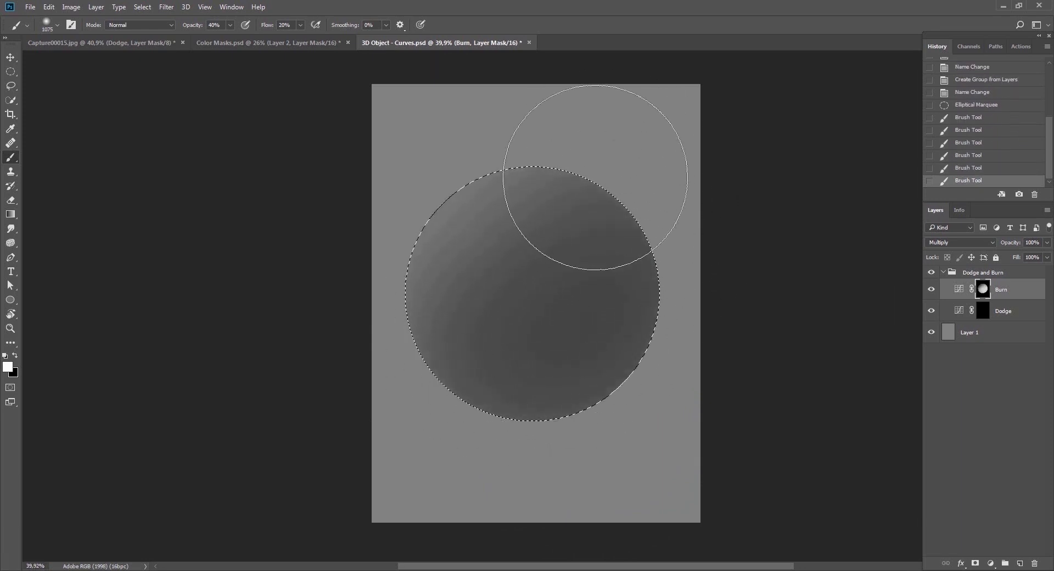
{"action": "mouse_move", "coordinate": [431, 240]}
{"action": "left_mouse_down"}
{"action": "mouse_move", "coordinate": [641, 315]}
{"action": "mouse_move", "coordinate": [673, 240]}
{"action": "mouse_move", "coordinate": [623, 322]}
{"action": "mouse_move", "coordinate": [672, 264]}
{"action": "mouse_move", "coordinate": [644, 253]}
{"action": "mouse_move", "coordinate": [507, 345]}
{"action": "mouse_move", "coordinate": [631, 284]}
{"action": "mouse_move", "coordinate": [495, 364]}
{"action": "mouse_move", "coordinate": [523, 335]}
{"action": "mouse_move", "coordinate": [562, 356]}
{"action": "mouse_move", "coordinate": [531, 311]}
{"action": "left_mouse_up"}
Paint a soft white highlight on the Dodge mask in the circle's upper-left area with the brush at 55% opacity and 50% flow.
{"action": "key", "text": "5"}
{"action": "key", "text": "5"}
{"action": "key", "text": "shift+5"}
{"action": "left_click", "coordinate": [988, 313]}
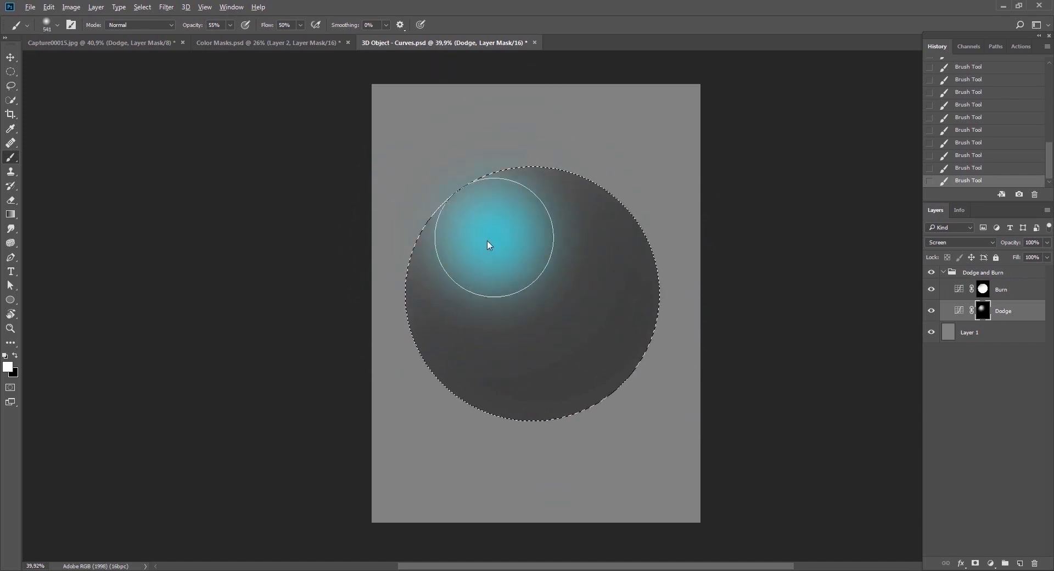
{"action": "left_click_drag", "start_coordinate": [482, 240], "coordinate": [474, 242]}
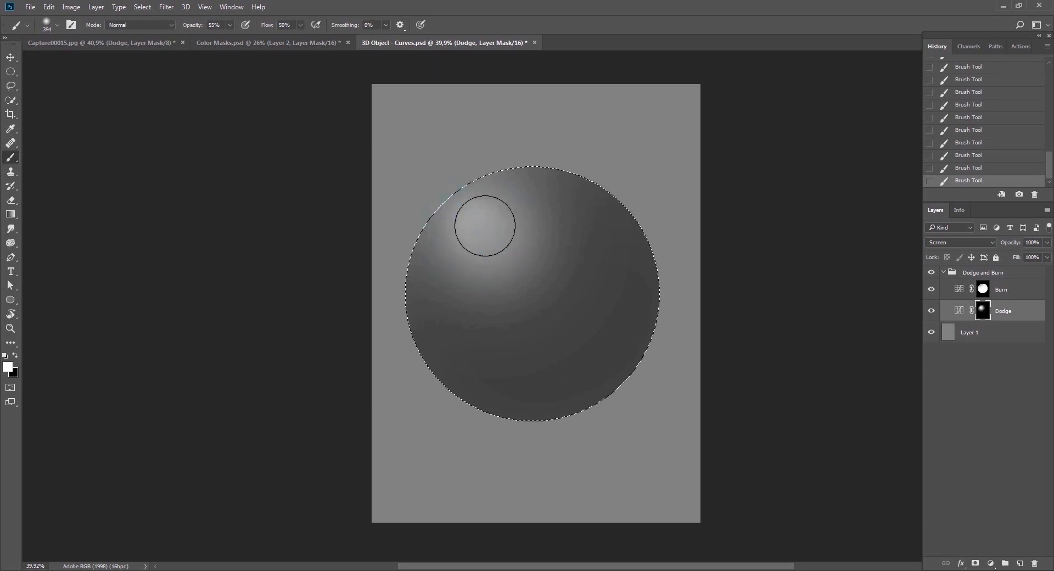
{"action": "left_click_drag", "start_coordinate": [511, 239], "coordinate": [510, 238]}
{"action": "left_click", "coordinate": [482, 228]}
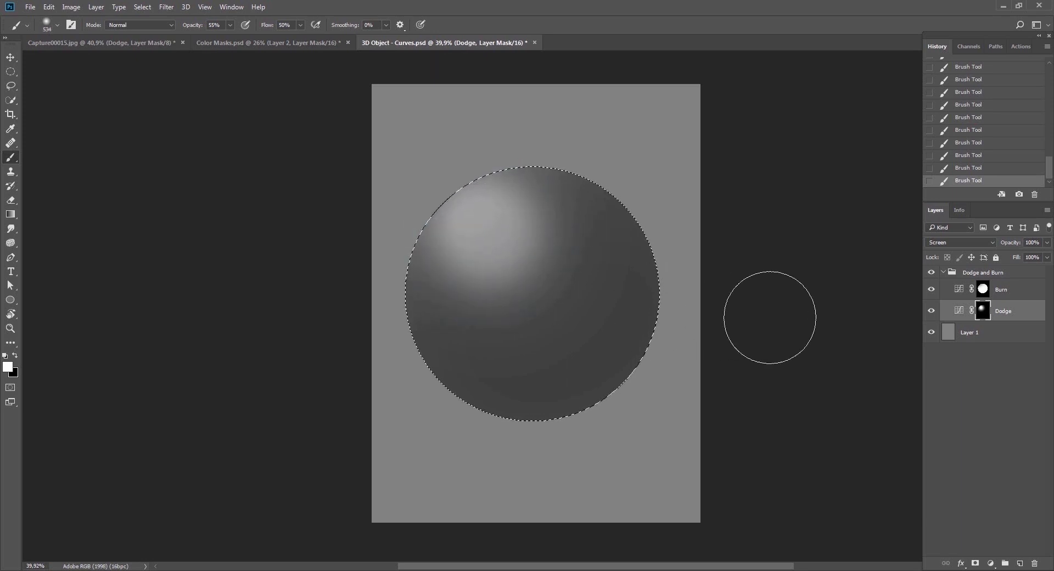
Duplicate the Burn layer and set the copy's opacity to 43%.
{"action": "left_click", "coordinate": [979, 287]}
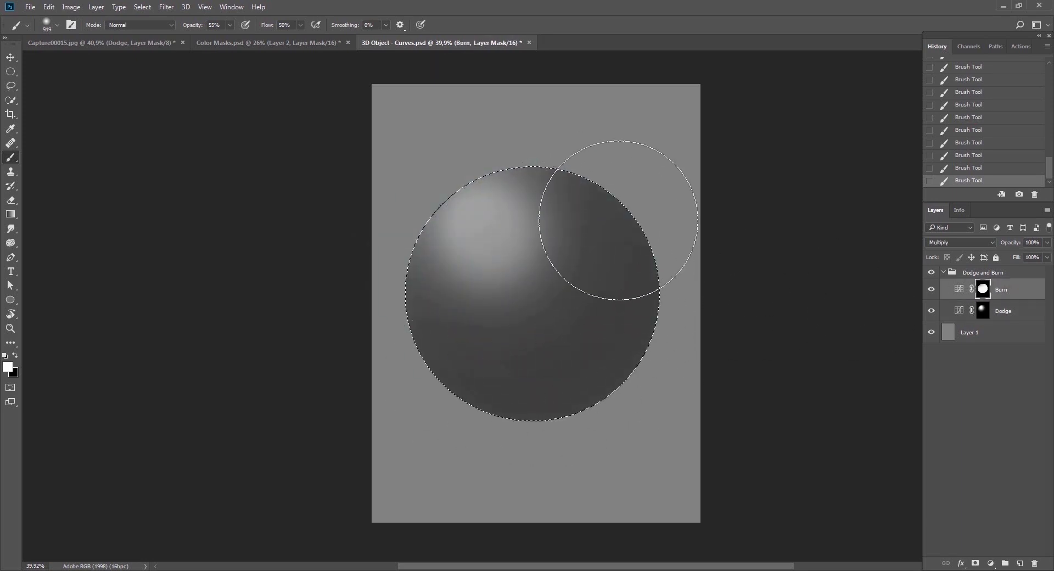
{"action": "key", "text": "ctrl+j"}
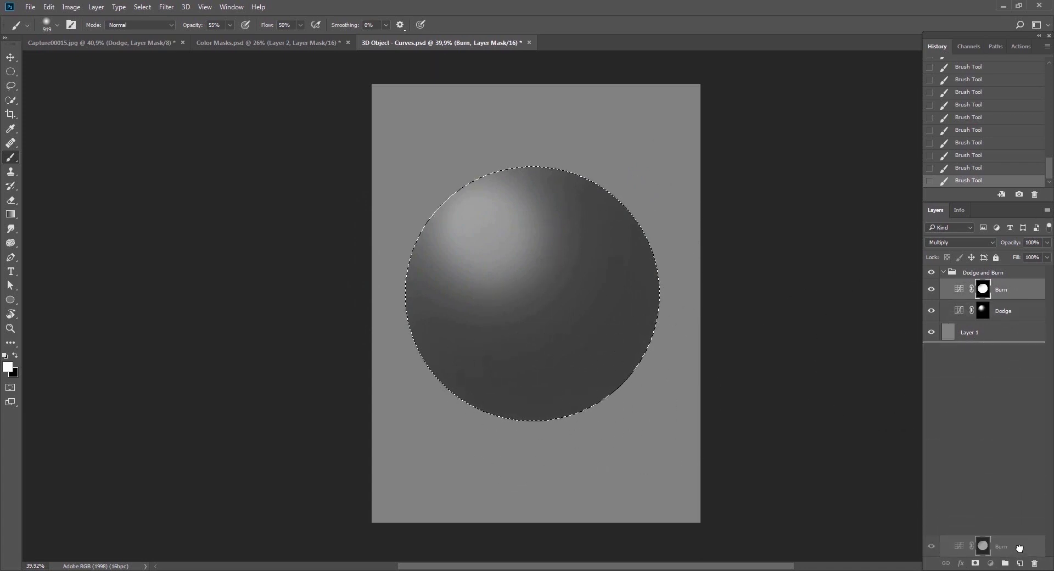
{"action": "left_click_drag", "start_coordinate": [1017, 244], "coordinate": [996, 246]}
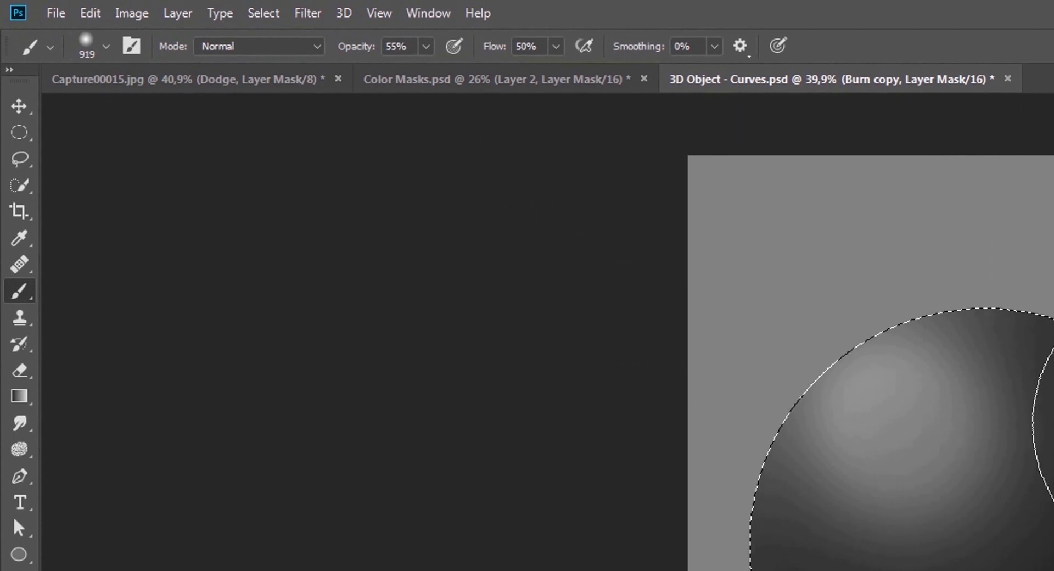
Invert the selection and paint a soft shadow outside the sphere's lower-right edge on the Burn copy mask at 55% brush opacity.
{"action": "left_click", "coordinate": [264, 13]}
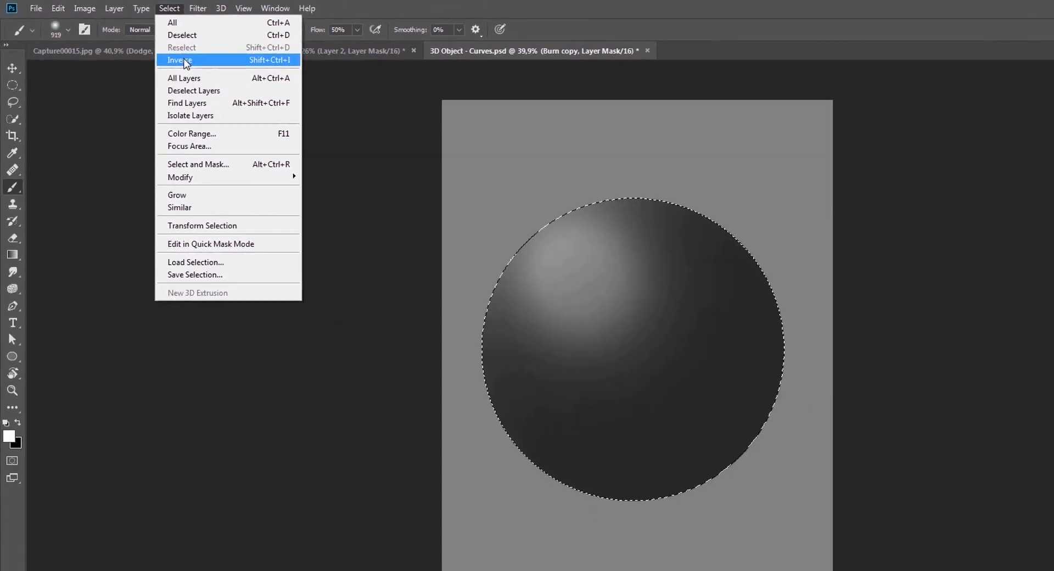
{"action": "left_click", "coordinate": [277, 91]}
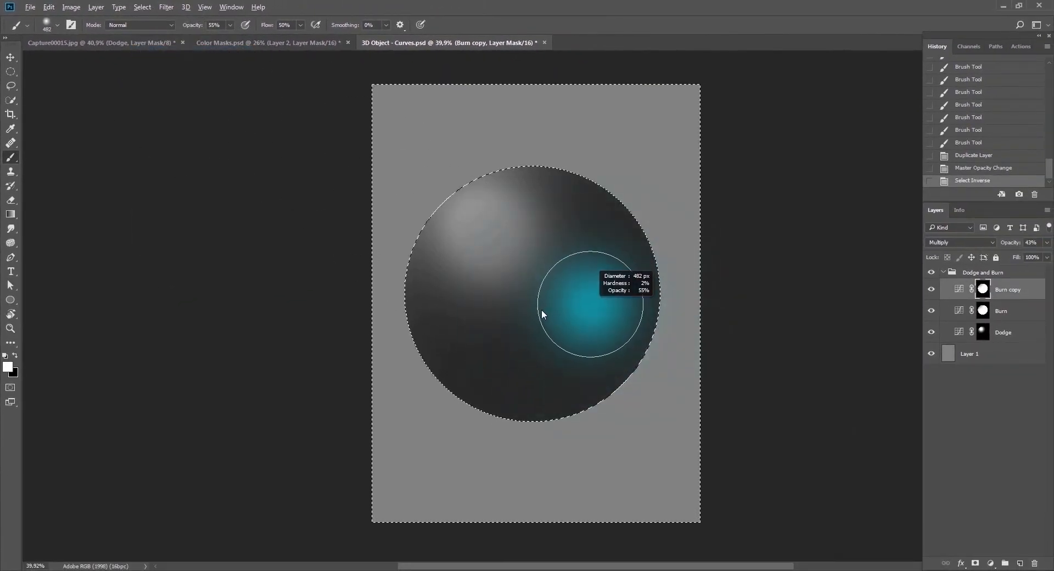
{"action": "left_click_drag", "start_coordinate": [542, 314], "coordinate": [540, 315]}
{"action": "mouse_move", "coordinate": [532, 384]}
{"action": "left_mouse_down"}
{"action": "mouse_move", "coordinate": [609, 379]}
{"action": "mouse_move", "coordinate": [560, 393]}
{"action": "left_mouse_up"}
{"action": "left_click_drag", "start_coordinate": [560, 392], "coordinate": [623, 367]}
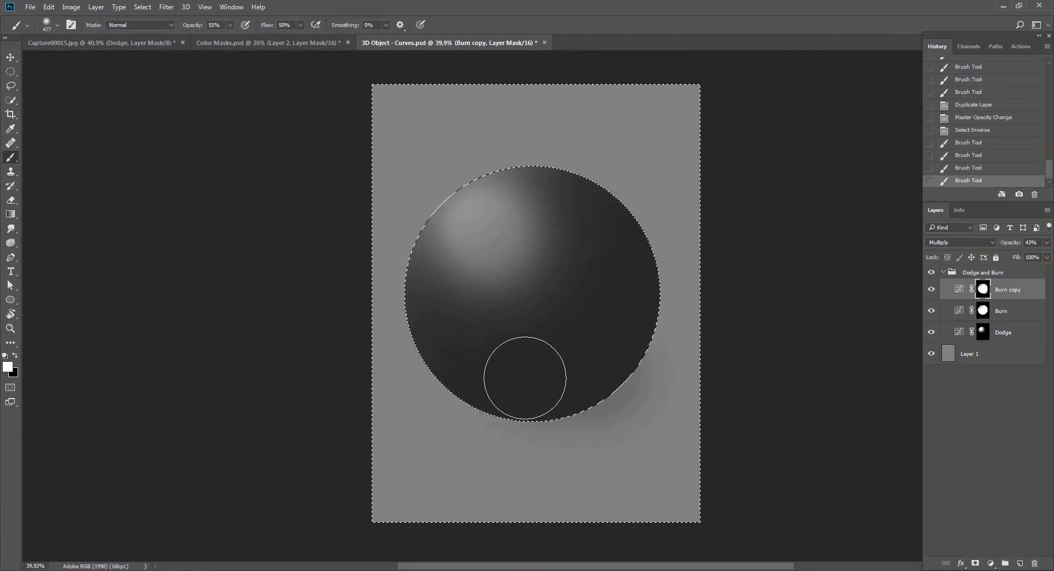
Deepen the cast shadow below the sphere with white 50% opacity strokes on the Burn copy mask and the Burn mask.
{"action": "key", "text": "5"}
{"action": "mouse_move", "coordinate": [525, 378]}
{"action": "left_mouse_down"}
{"action": "mouse_move", "coordinate": [579, 386]}
{"action": "mouse_move", "coordinate": [612, 376]}
{"action": "left_mouse_up"}
{"action": "left_click_drag", "start_coordinate": [612, 376], "coordinate": [574, 387]}
{"action": "left_click_drag", "start_coordinate": [573, 386], "coordinate": [538, 385]}
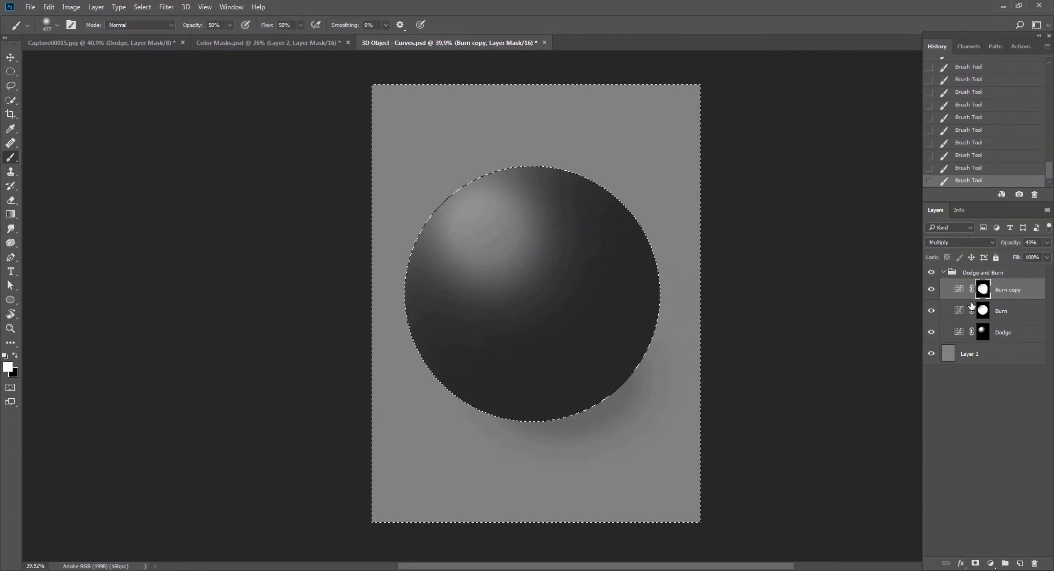
{"action": "left_click", "coordinate": [982, 310]}
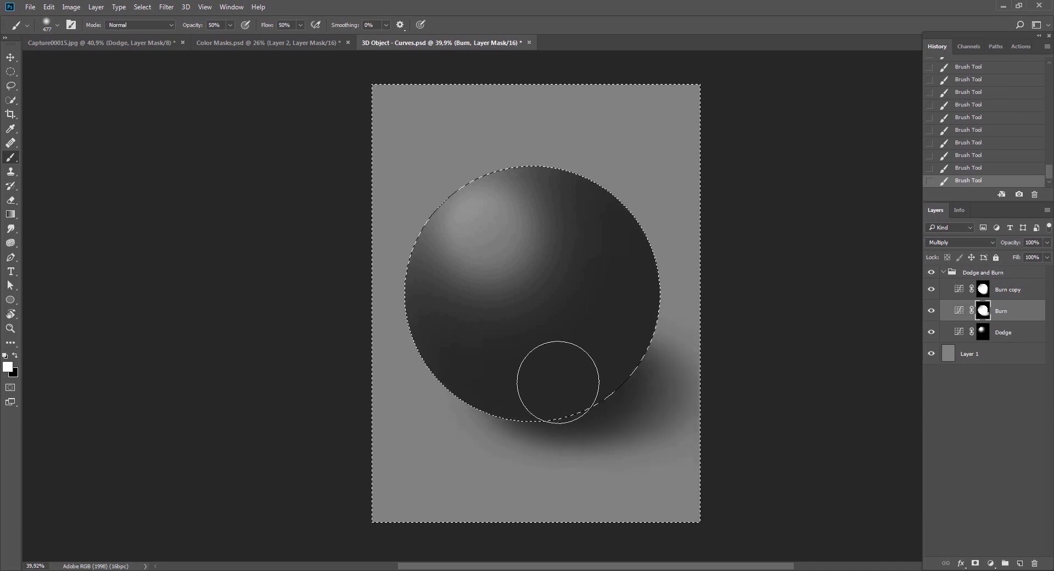
Hide the selection outline and toggle the Dodge and Burn group's visibility to compare the sphere with the flat grey canvas.
{"action": "key", "text": "ctrl+h"}
{"action": "key", "text": "F9"}
{"action": "left_click", "coordinate": [931, 272]}
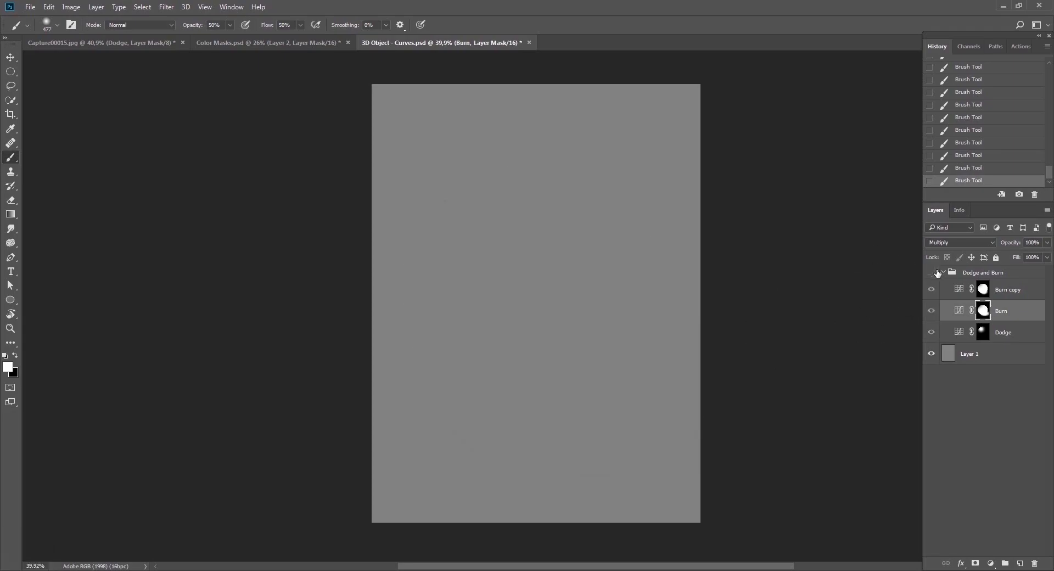
{"action": "left_click", "coordinate": [931, 271]}
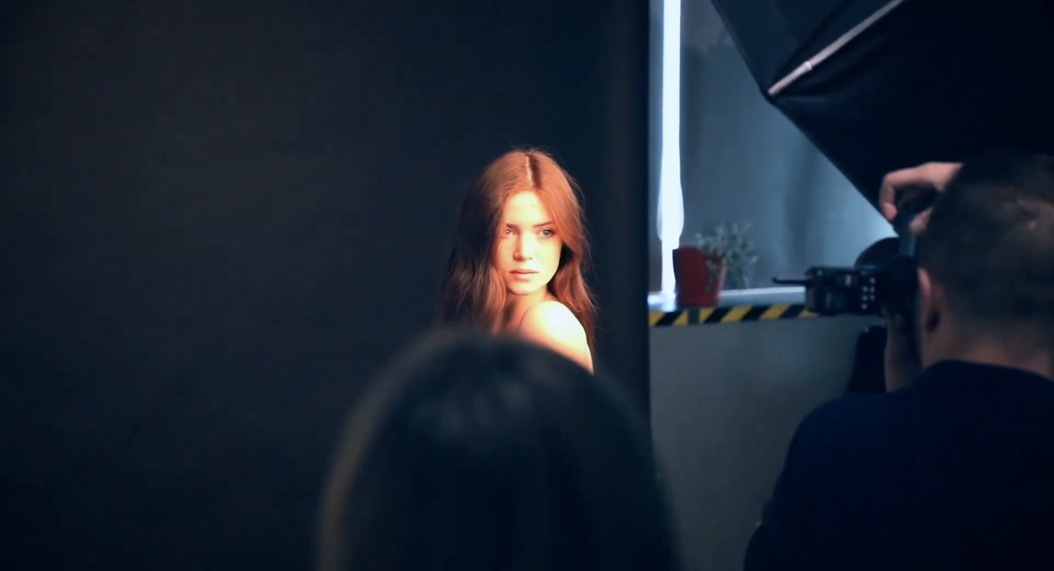